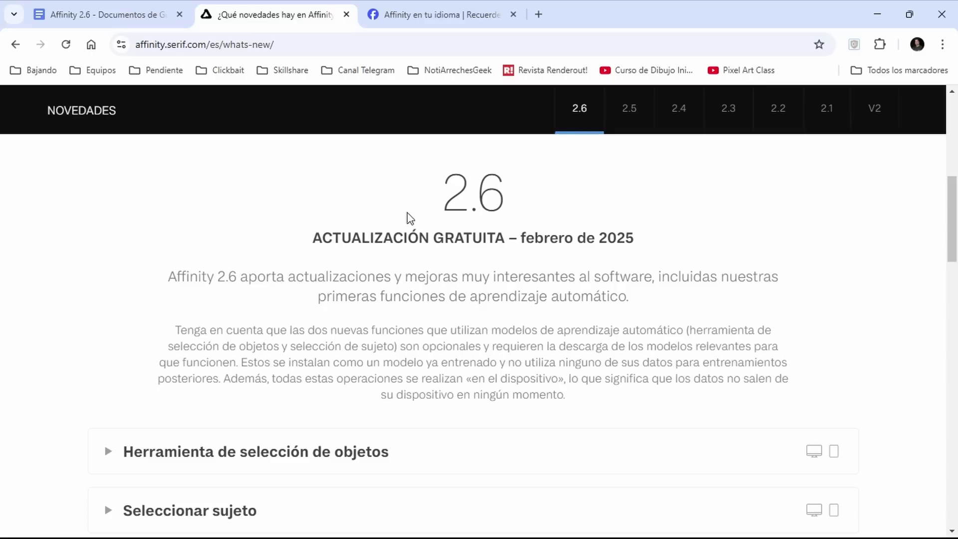
# - Open the "Affinity en tu idioma" Facebook group page and look through its posts
pyautogui.click(434, 15)
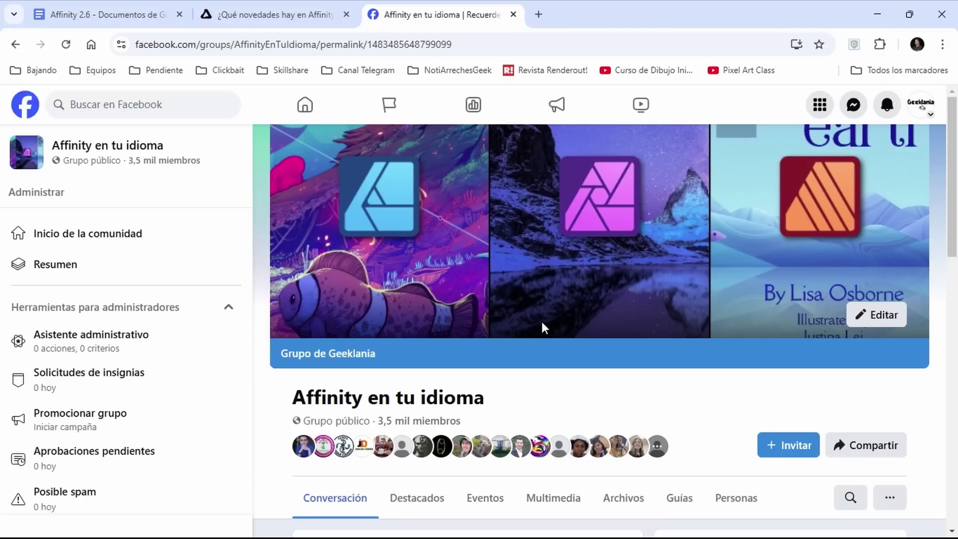
pyautogui.scroll(-4, 540, 325)
pyautogui.scroll(-2, 532, 351)
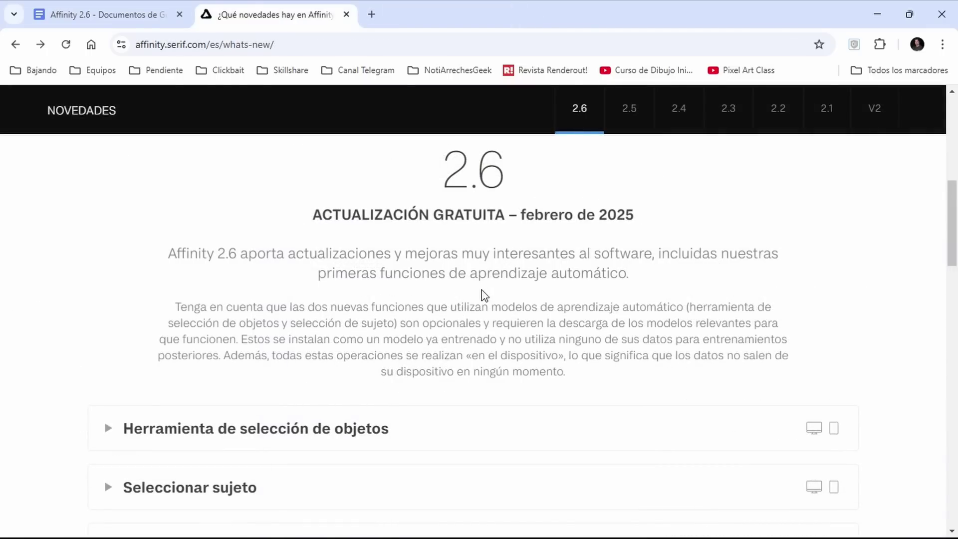
# - On the Affinity 2.6 what's-new page, expand "Herramienta de selección de objetos" and review its description and example image
pyautogui.scroll(-3, 229, 298)
pyautogui.click(214, 285)
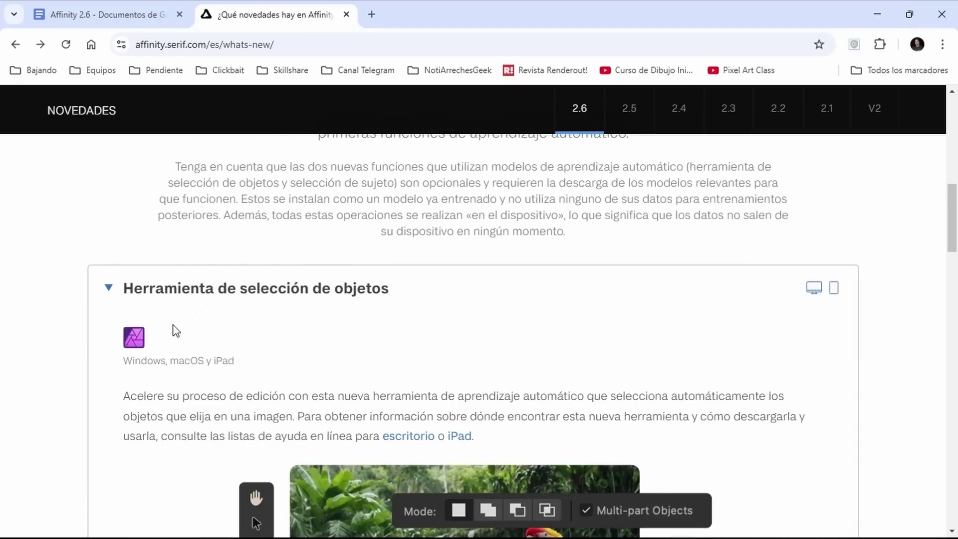
pyautogui.scroll(-2, 311, 350)
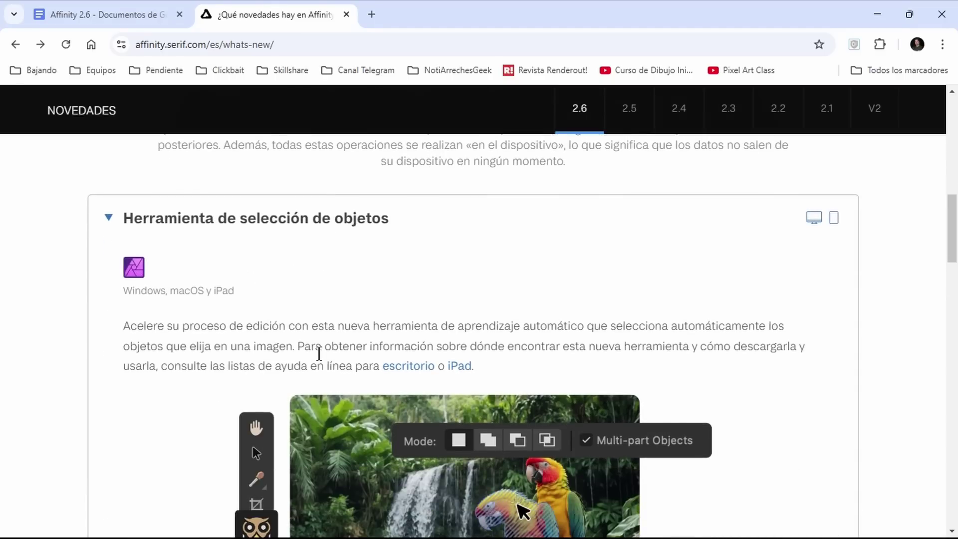
pyautogui.scroll(1, 316, 354)
pyautogui.scroll(-5, 318, 369)
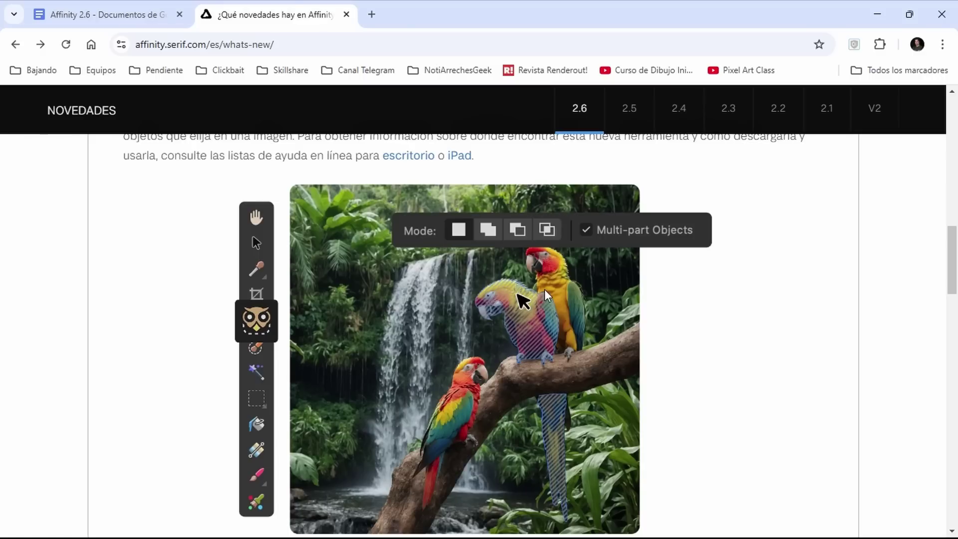
# - Expand the "Seleccionar sujeto" section and review its description, Select Subject example and macro examples
pyautogui.scroll(-7, 544, 294)
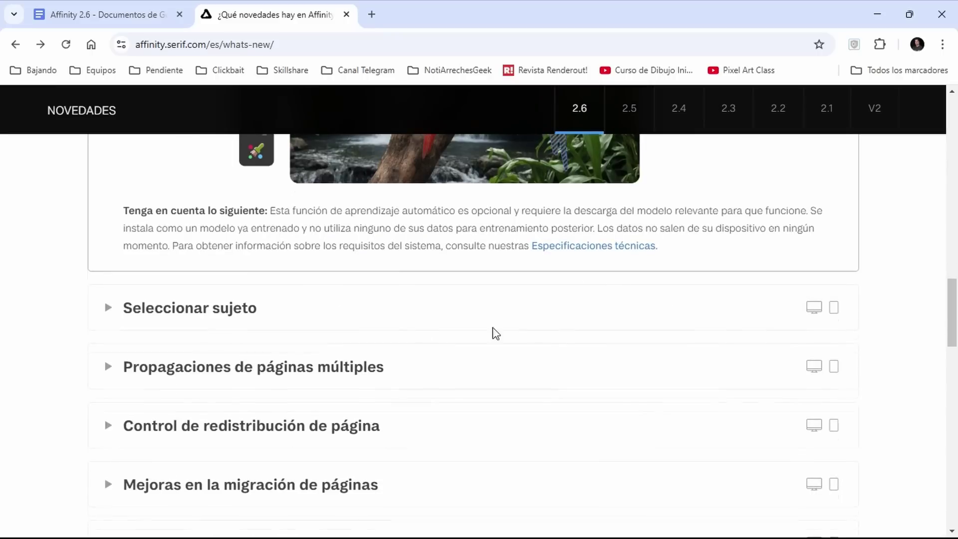
pyautogui.click(188, 325)
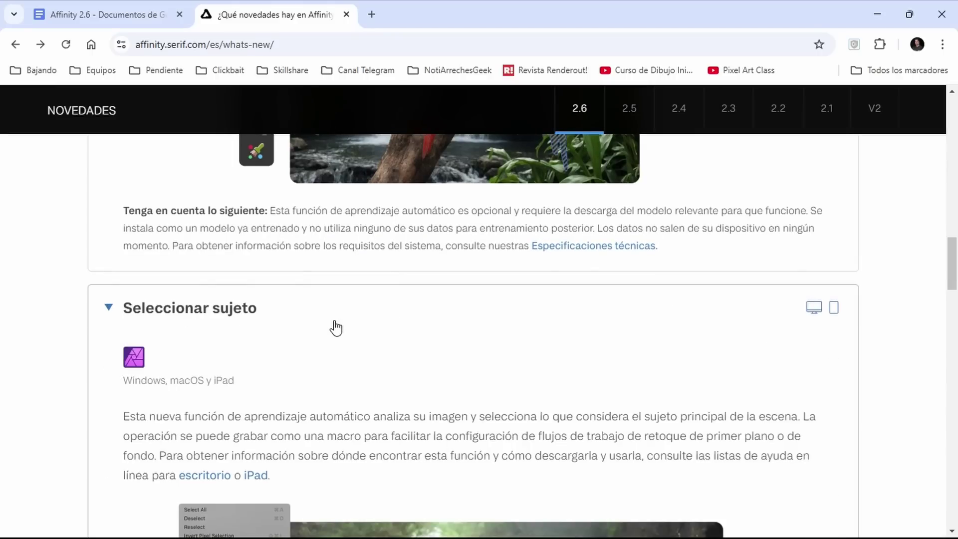
pyautogui.scroll(-4, 300, 359)
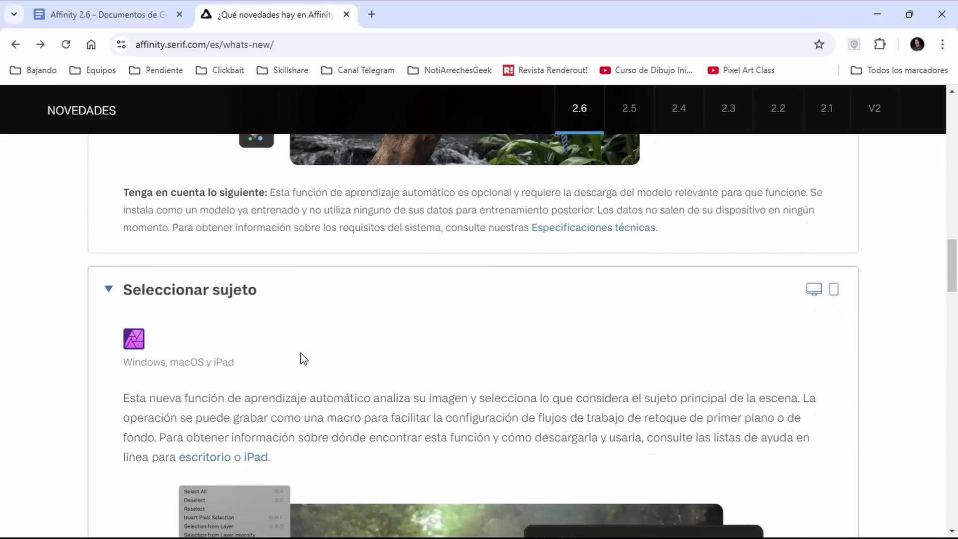
pyautogui.scroll(-3, 439, 309)
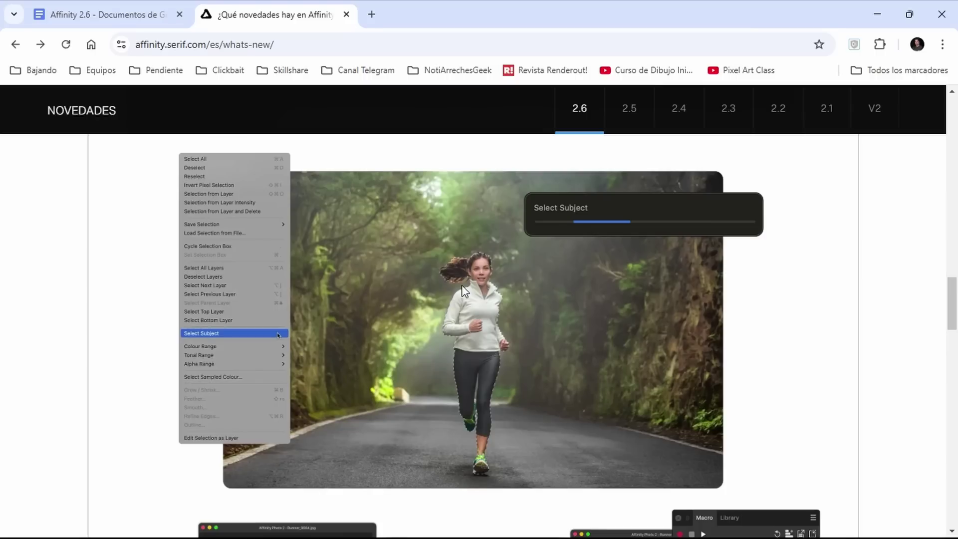
pyautogui.scroll(-9, 515, 279)
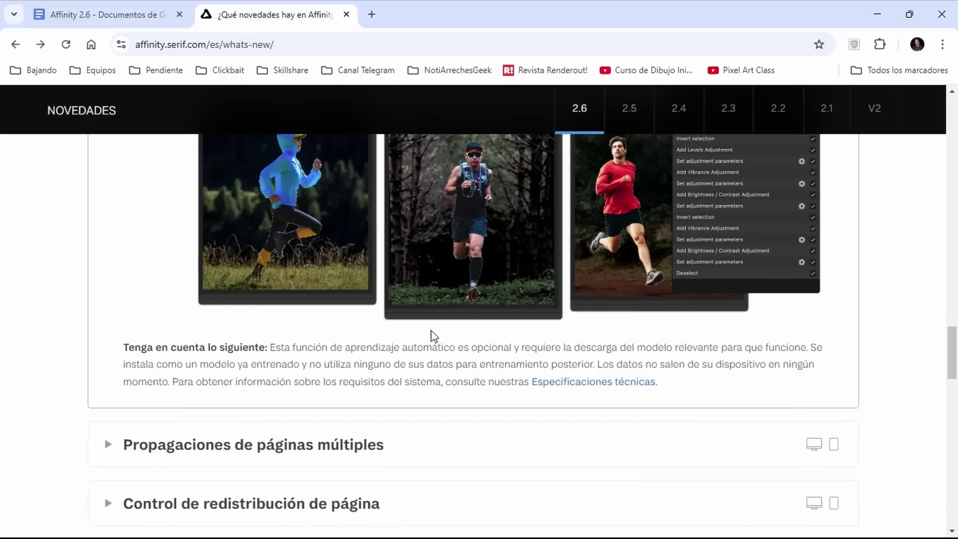
# - Expand "Propagaciones de páginas múltiples" and read its new page options, brochure example and compatibility note
pyautogui.click(274, 371)
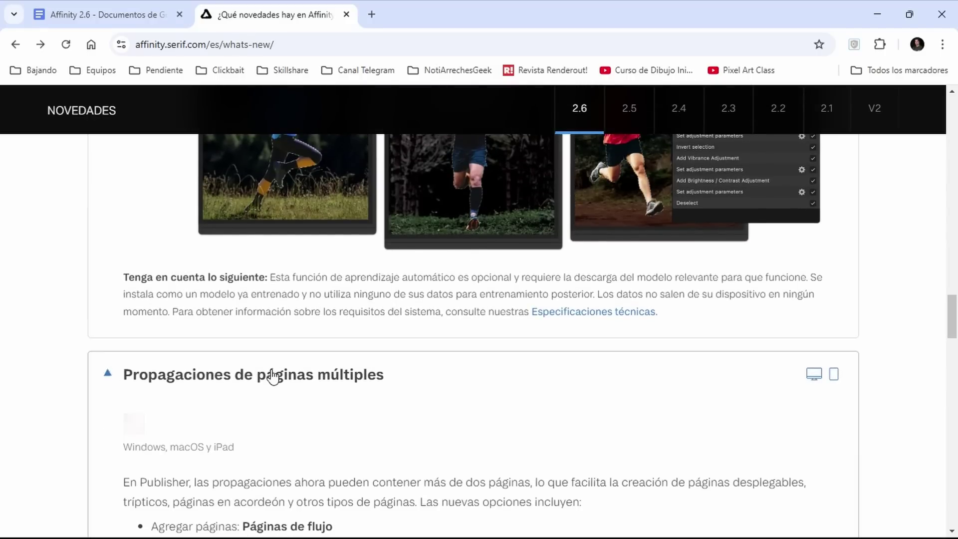
pyautogui.scroll(-1, 425, 338)
pyautogui.scroll(-4, 424, 338)
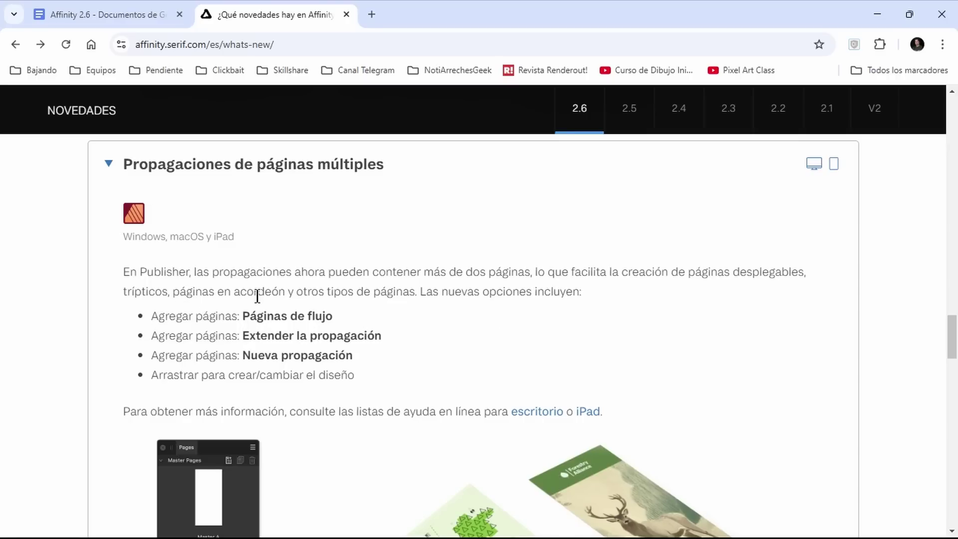
pyautogui.scroll(-3, 331, 295)
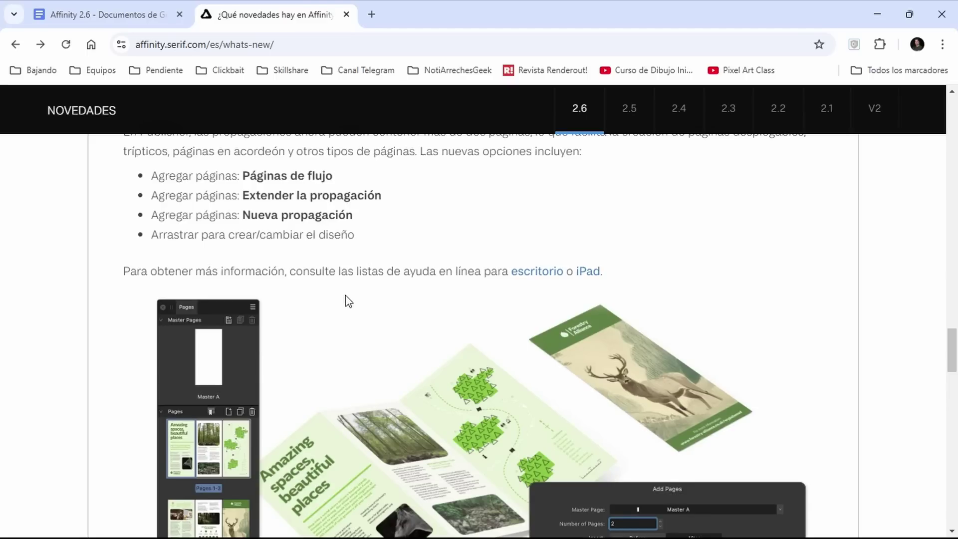
pyautogui.scroll(-5, 407, 308)
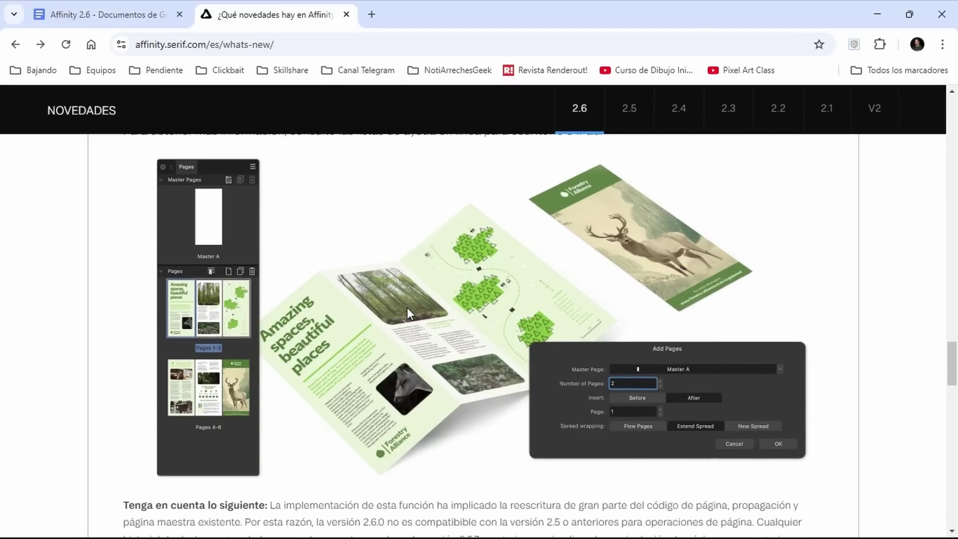
pyautogui.scroll(-4, 406, 313)
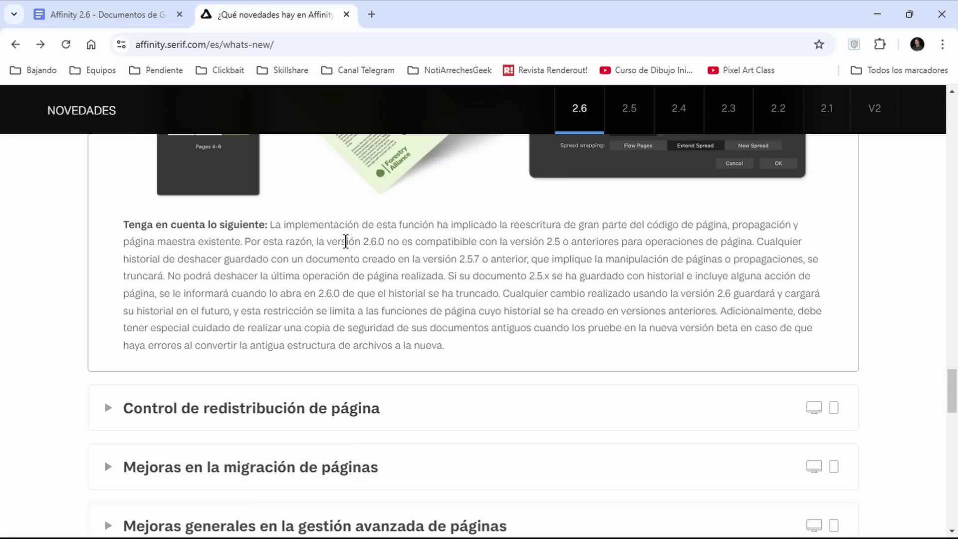
# - Expand "Control de redistribución de página" and read its options, the table of page-moving icons and the compatibility note
pyautogui.scroll(-3, 434, 274)
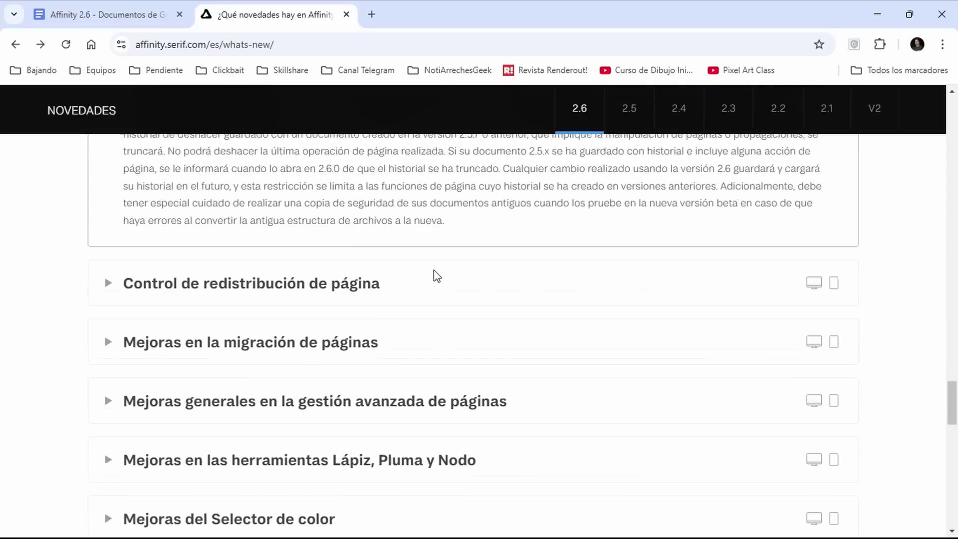
pyautogui.click(229, 279)
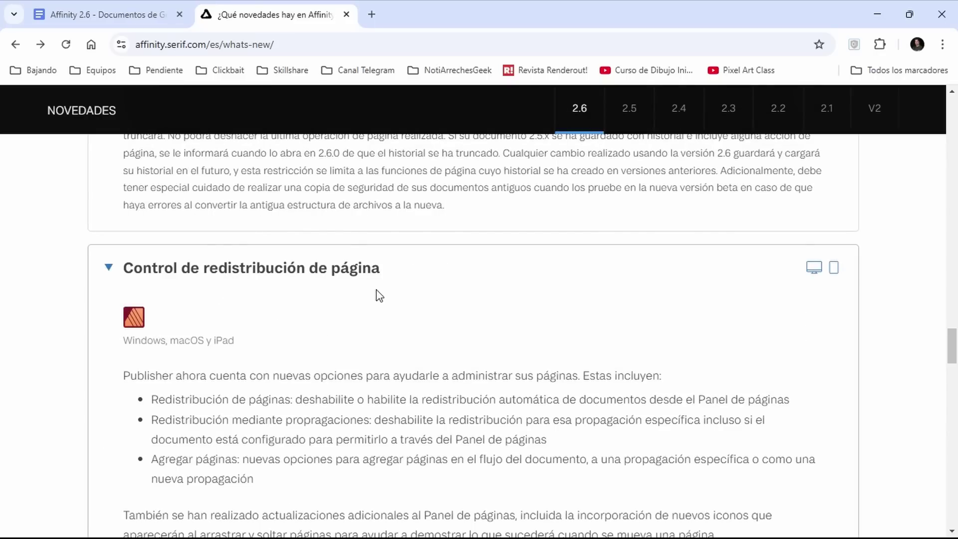
pyautogui.scroll(-3, 369, 299)
pyautogui.scroll(-2, 363, 302)
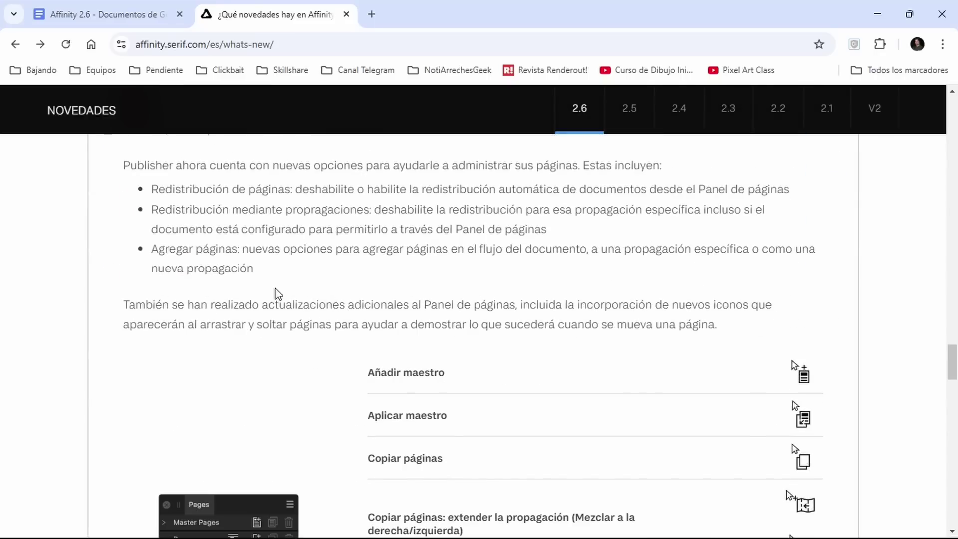
pyautogui.scroll(-2, 292, 282)
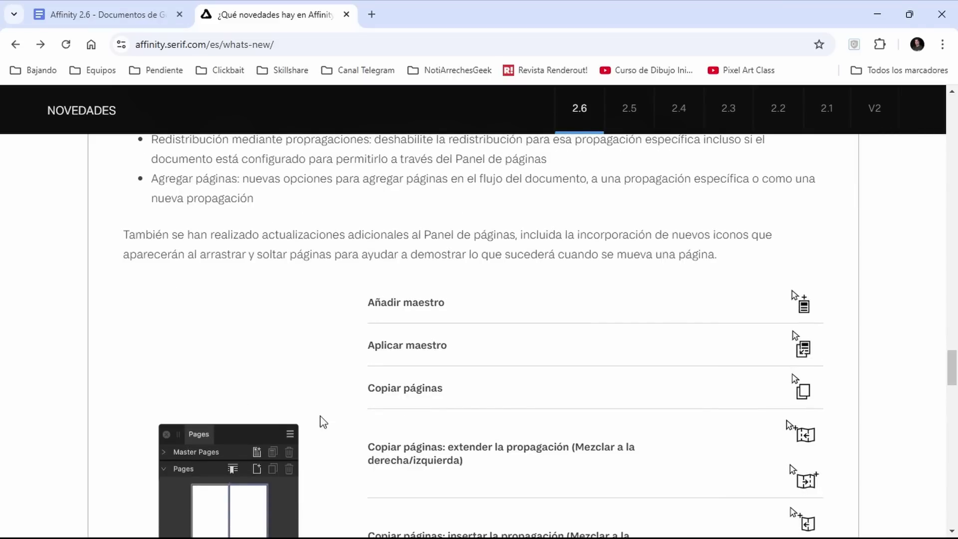
pyautogui.scroll(-2, 466, 289)
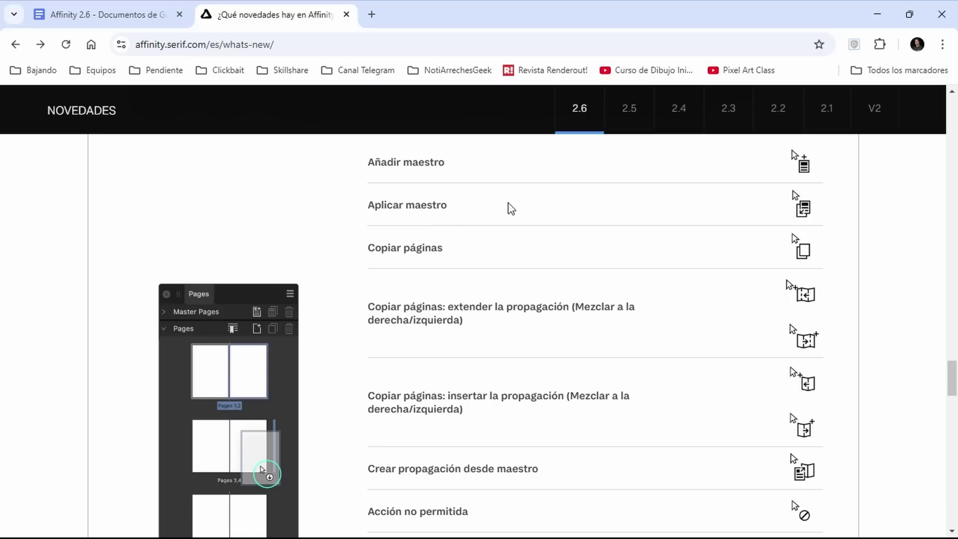
pyautogui.scroll(-2, 407, 272)
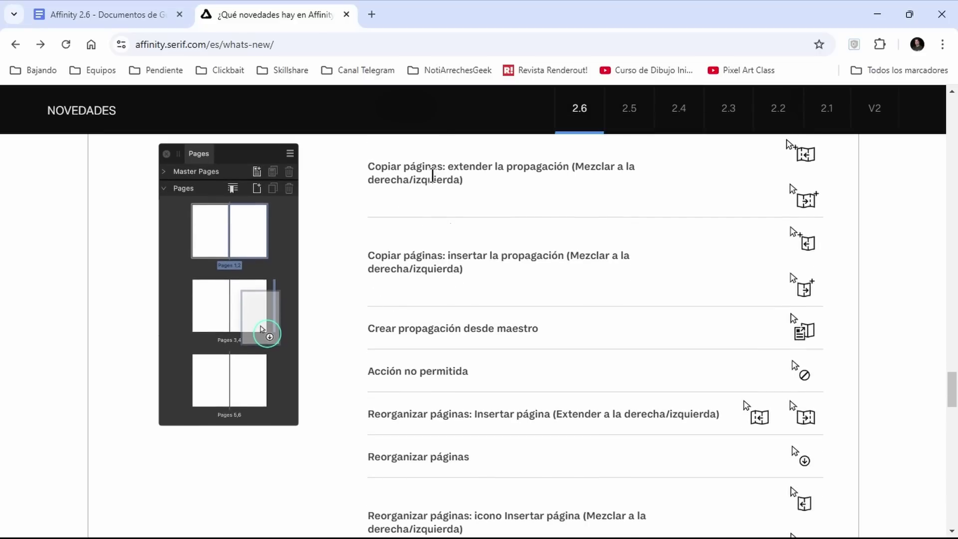
pyautogui.scroll(-5, 405, 330)
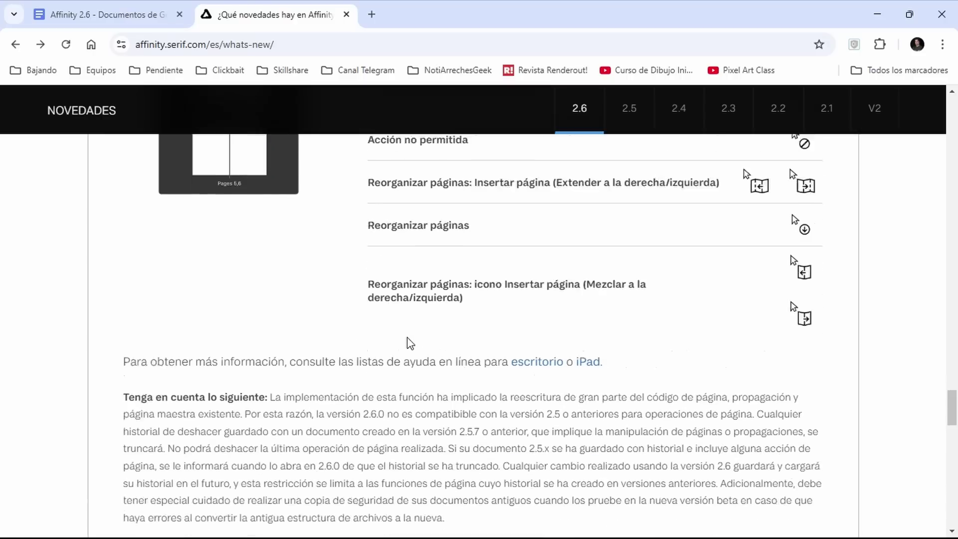
pyautogui.scroll(-3, 393, 352)
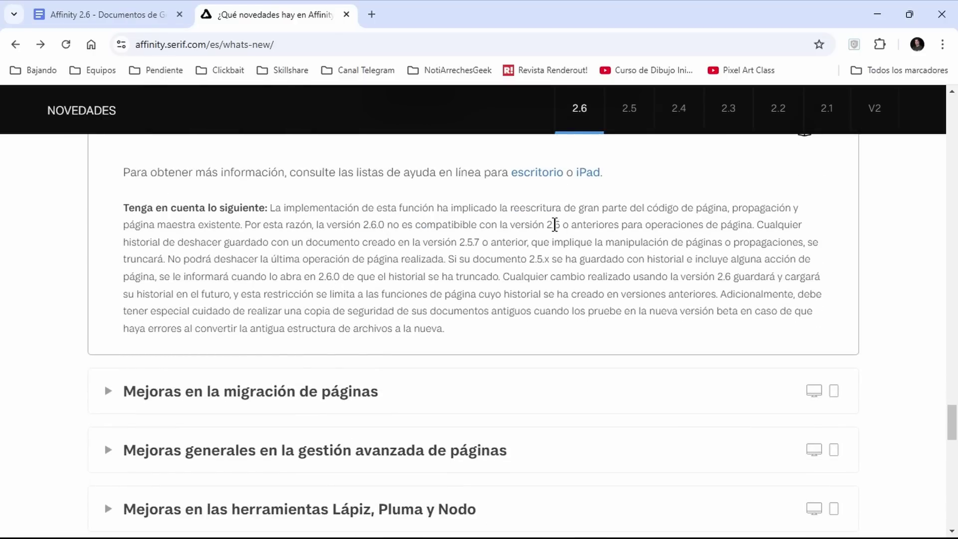
# - Expand "Mejoras en la migración de páginas" and review the four move-page options and the spine-anchoring examples
pyautogui.scroll(-3, 554, 225)
pyautogui.click(237, 270)
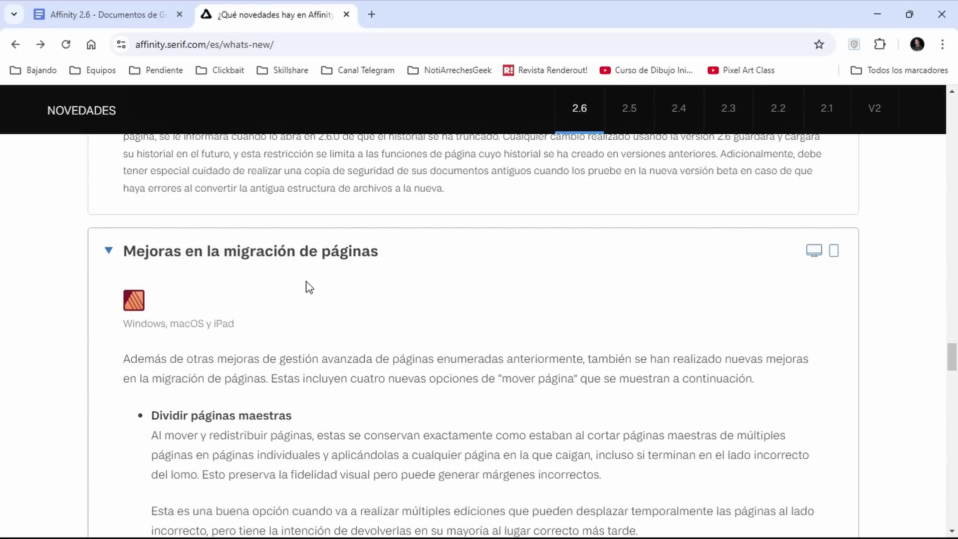
pyautogui.scroll(-1, 310, 292)
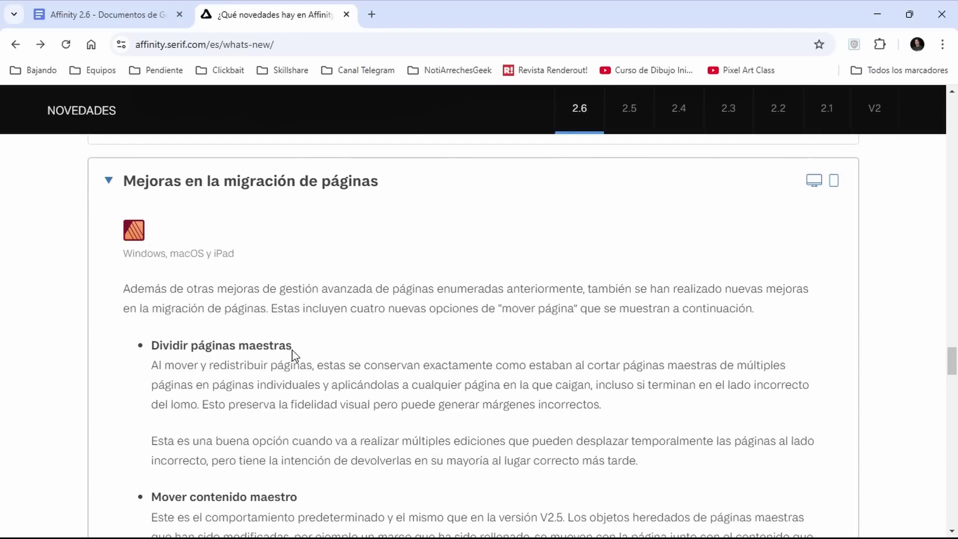
pyautogui.scroll(-1, 295, 355)
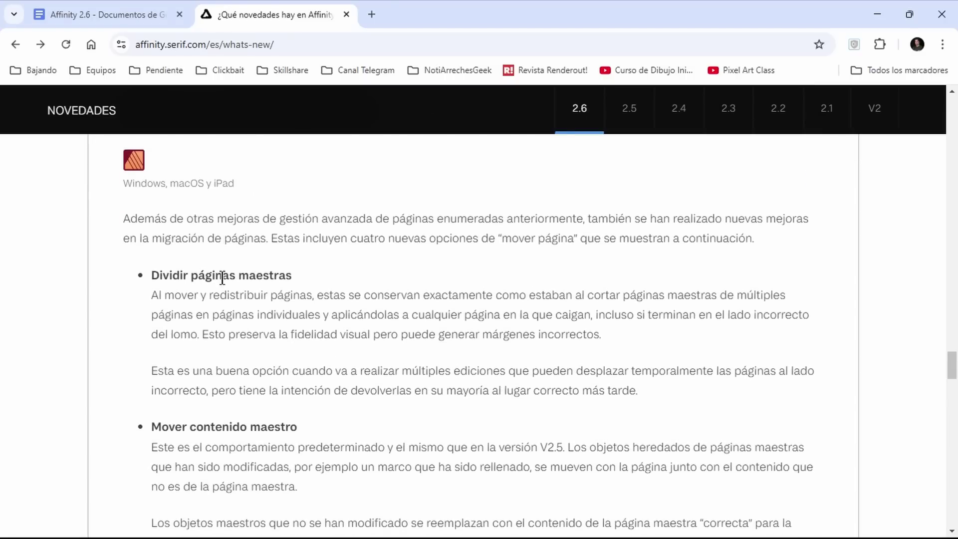
pyautogui.scroll(-3, 294, 292)
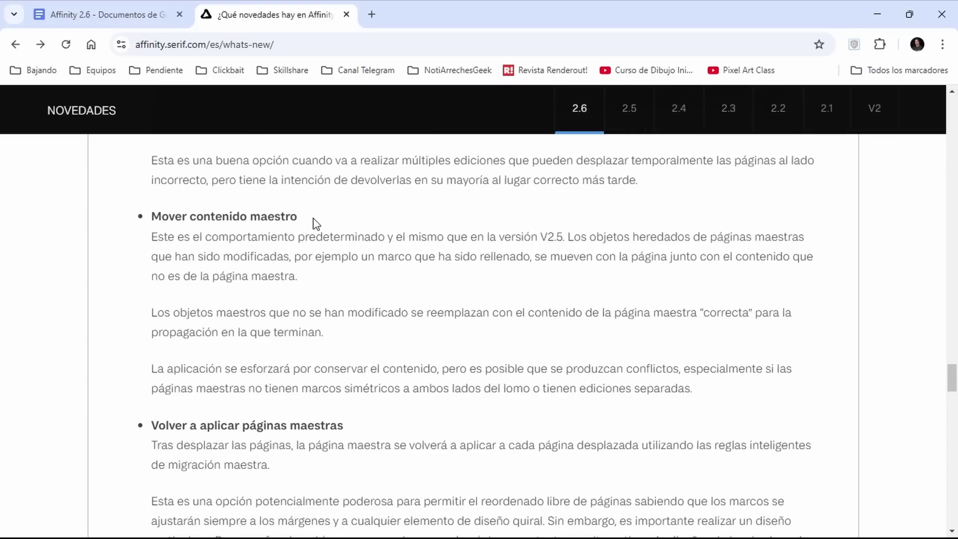
pyautogui.scroll(-1, 317, 235)
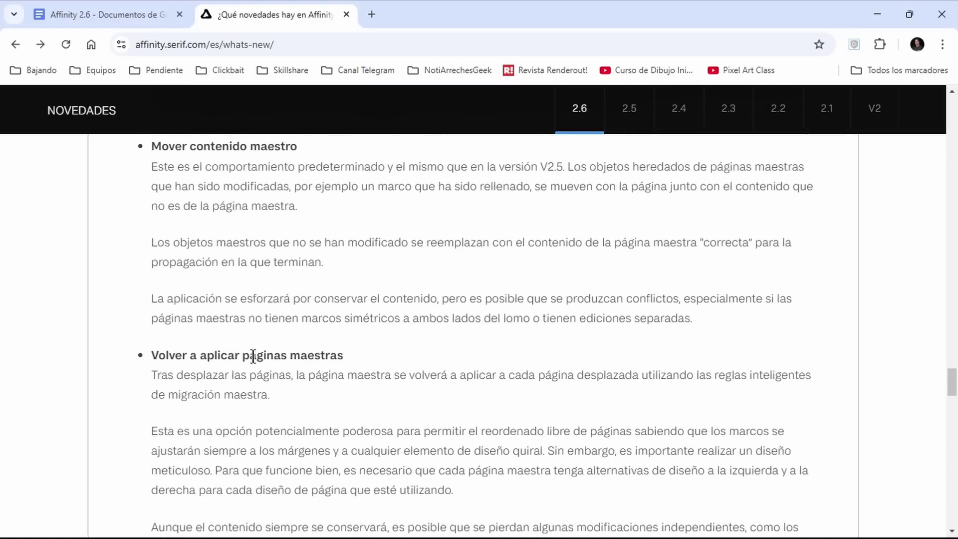
pyautogui.scroll(-3, 393, 362)
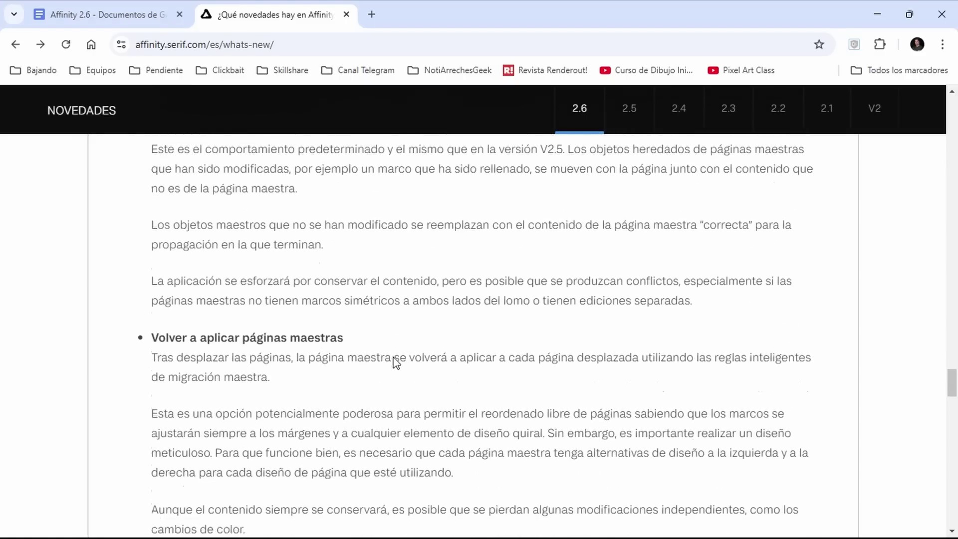
pyautogui.scroll(-2, 286, 338)
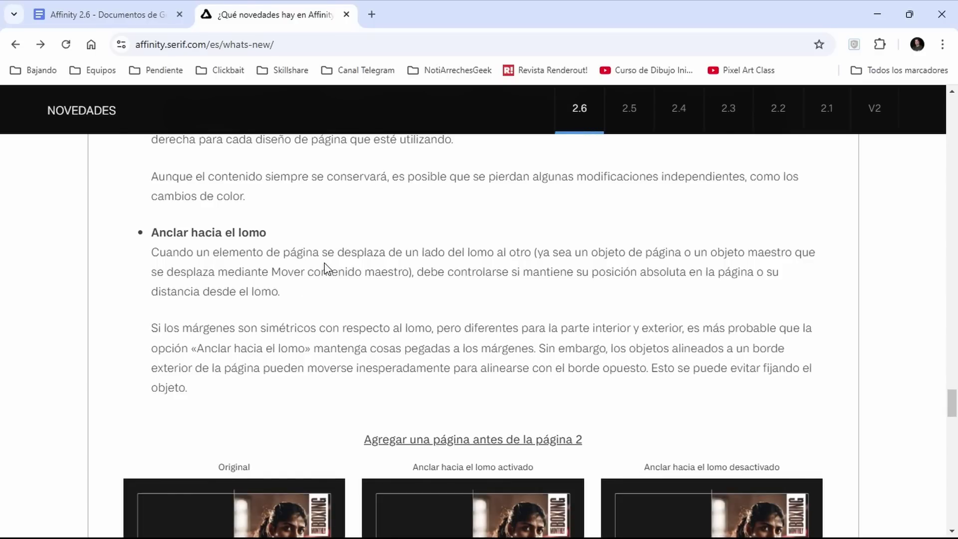
pyautogui.scroll(-3, 325, 264)
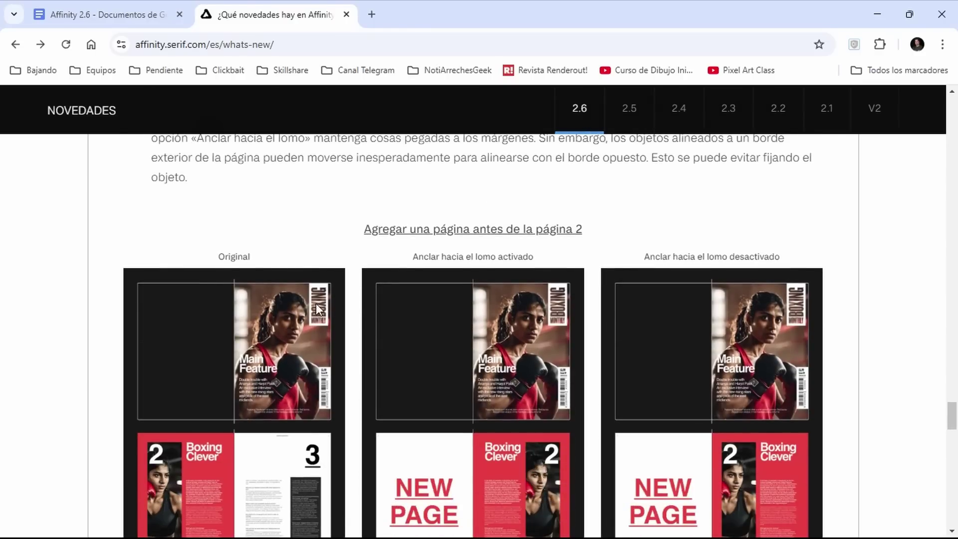
# - Expand "Mejoras generales en la gestión avanzada de páginas" and read its thumbnail, master label and bug-fix notes, panel examples and compatibility note
pyautogui.scroll(-15, 316, 303)
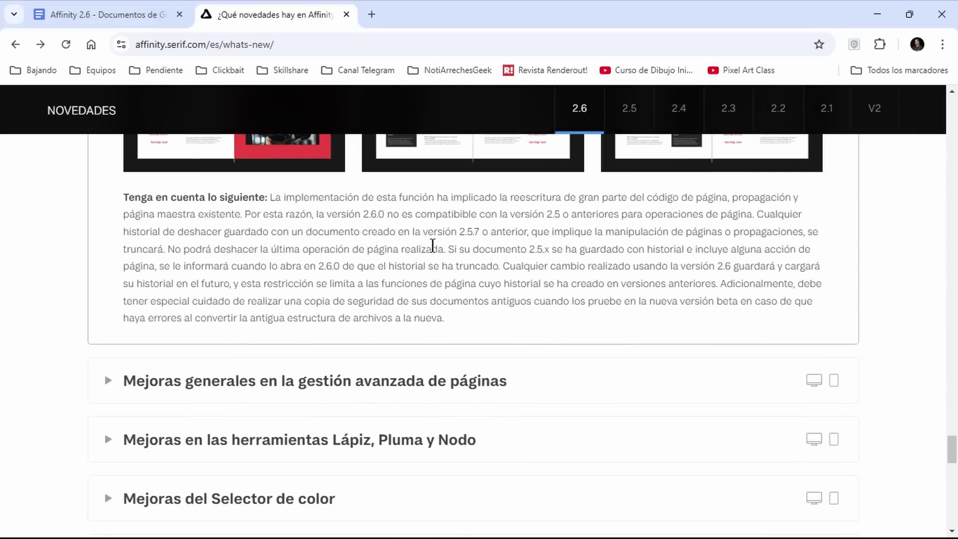
pyautogui.click(225, 385)
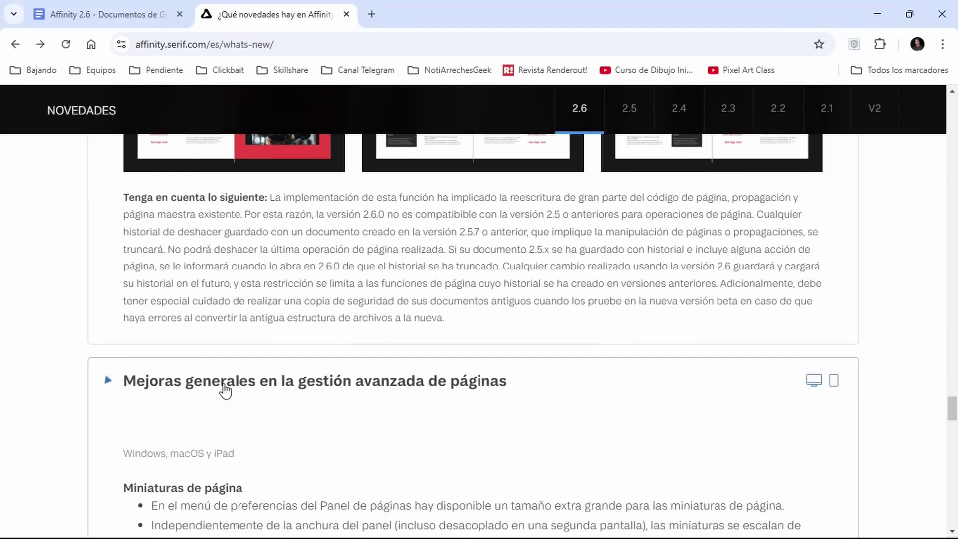
pyautogui.scroll(-4, 443, 338)
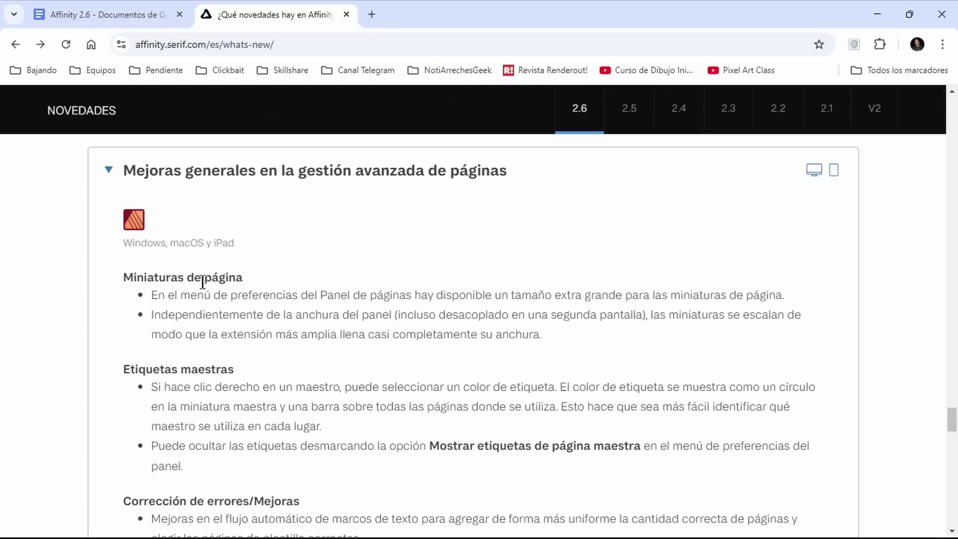
pyautogui.scroll(-3, 245, 349)
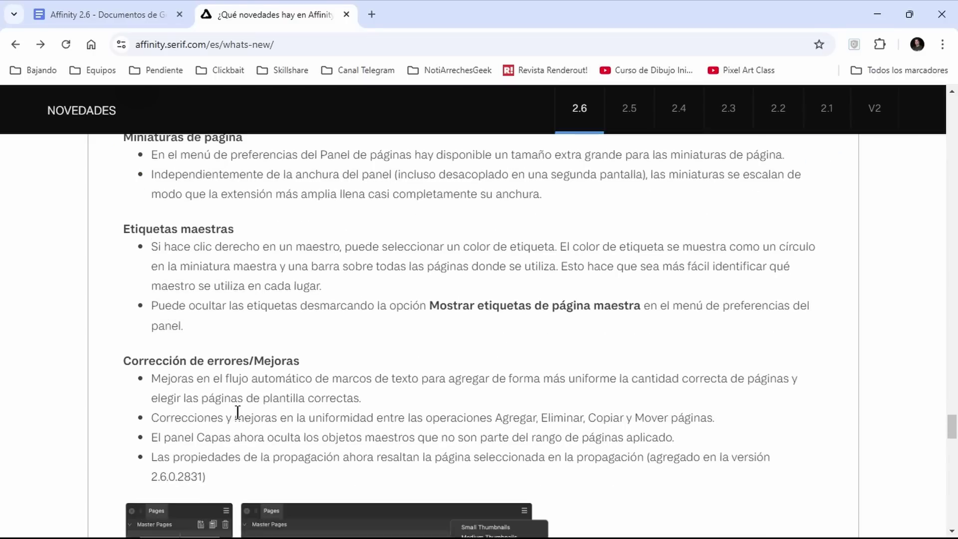
pyautogui.scroll(-3, 242, 362)
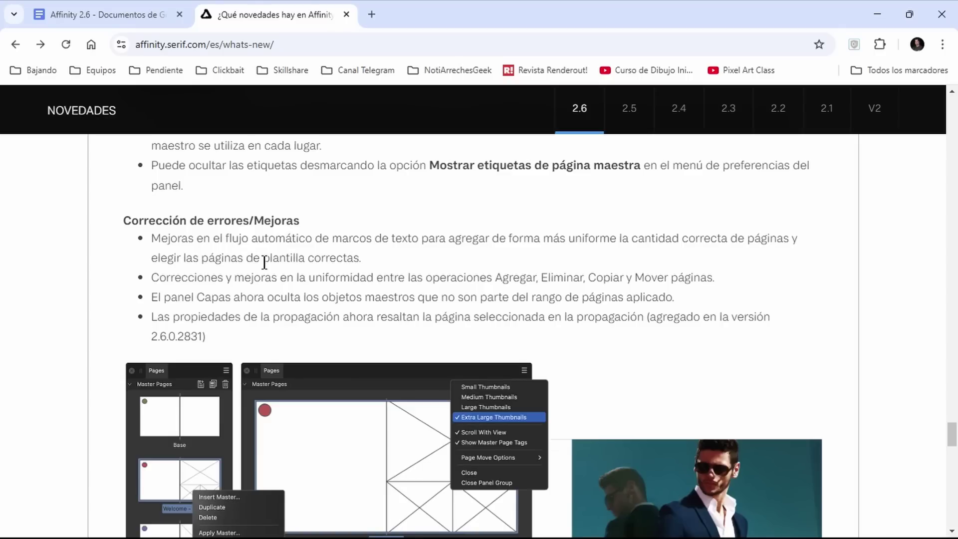
pyautogui.scroll(-3, 274, 289)
pyautogui.scroll(-5, 266, 288)
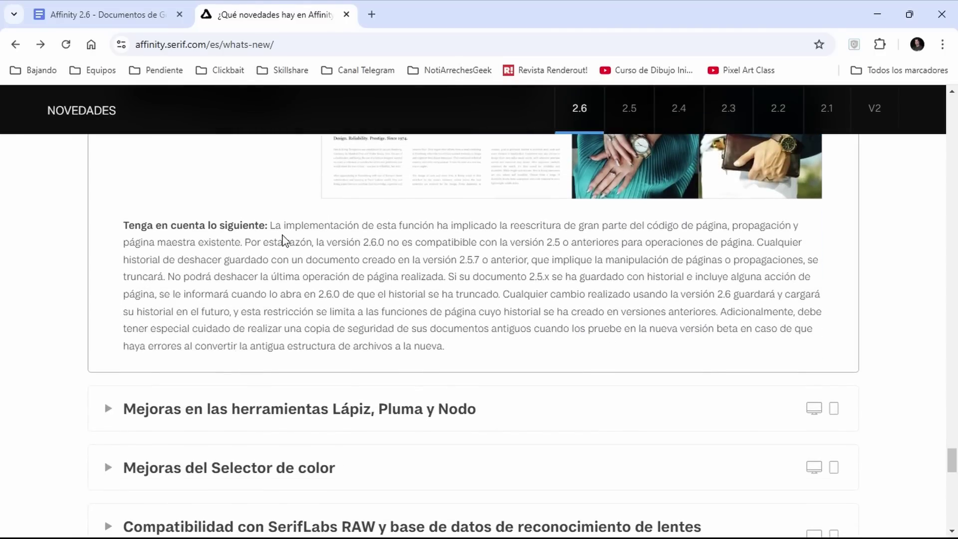
# - Expand "Mejoras en las herramientas Lápiz, Pluma y Nodo" and review the Pencil, Pen and Node tool improvements and the illustrated example
pyautogui.scroll(-3, 265, 342)
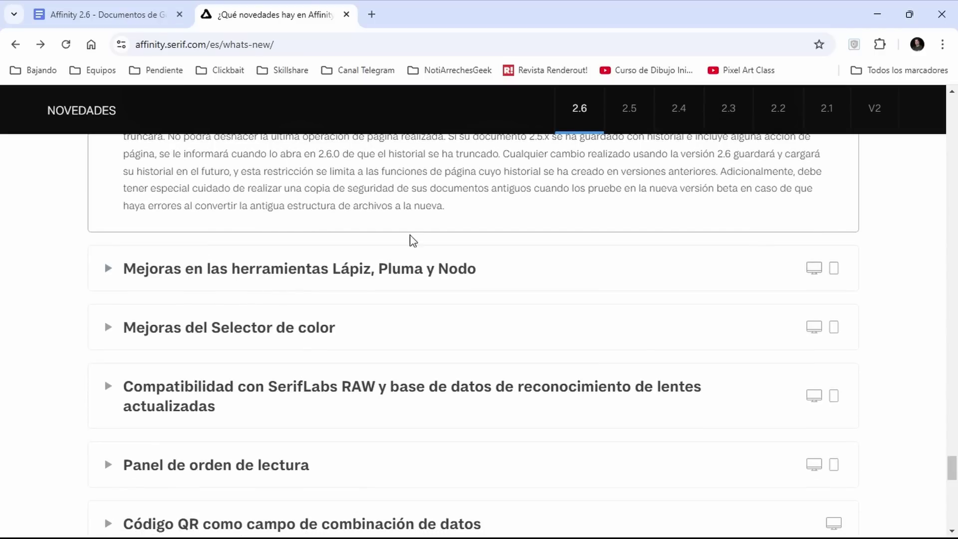
pyautogui.click(214, 287)
pyautogui.scroll(-1, 364, 308)
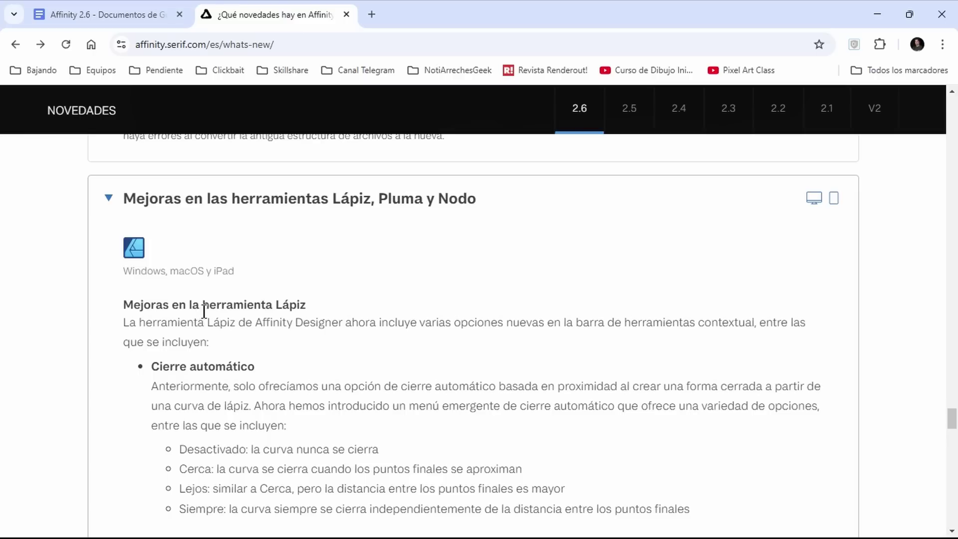
pyautogui.scroll(-2, 232, 279)
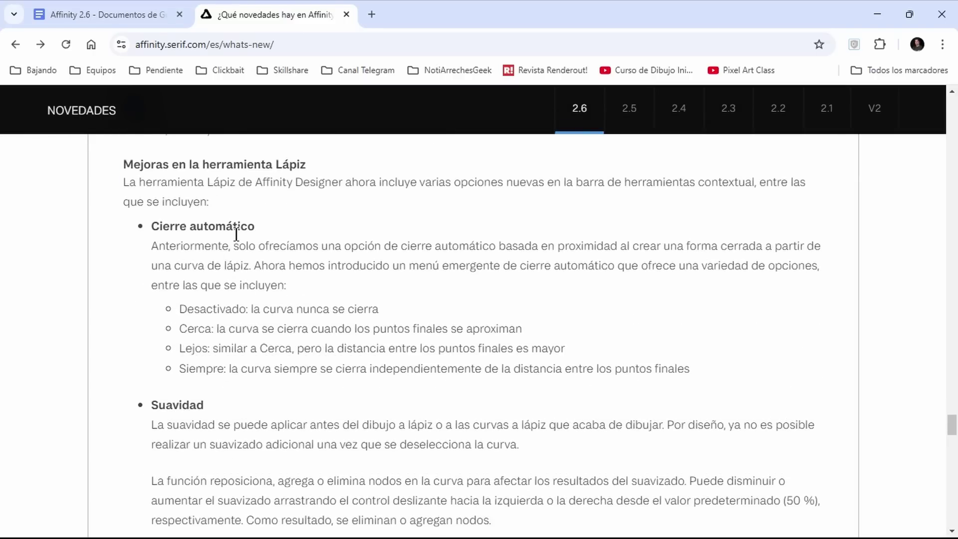
pyautogui.scroll(-1, 228, 373)
pyautogui.scroll(-3, 207, 345)
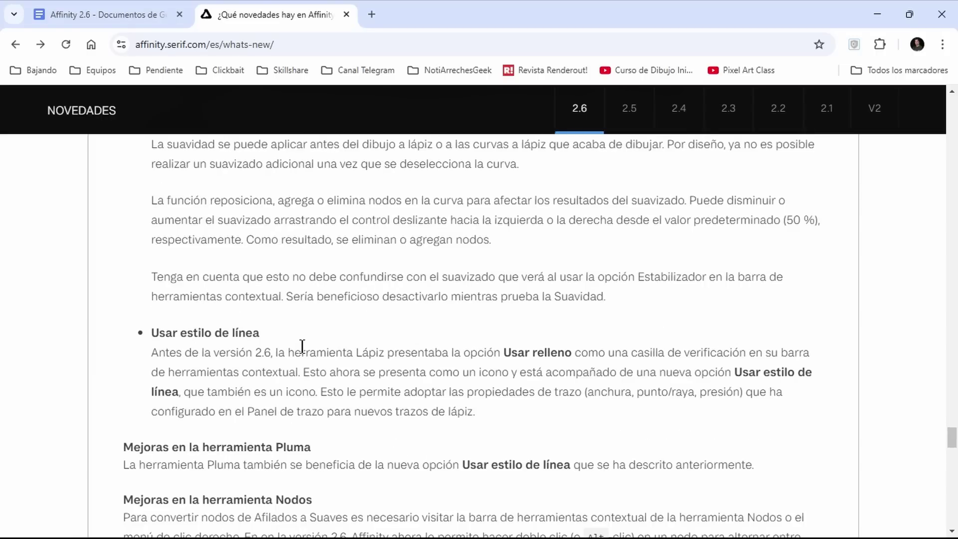
pyautogui.scroll(-2, 299, 344)
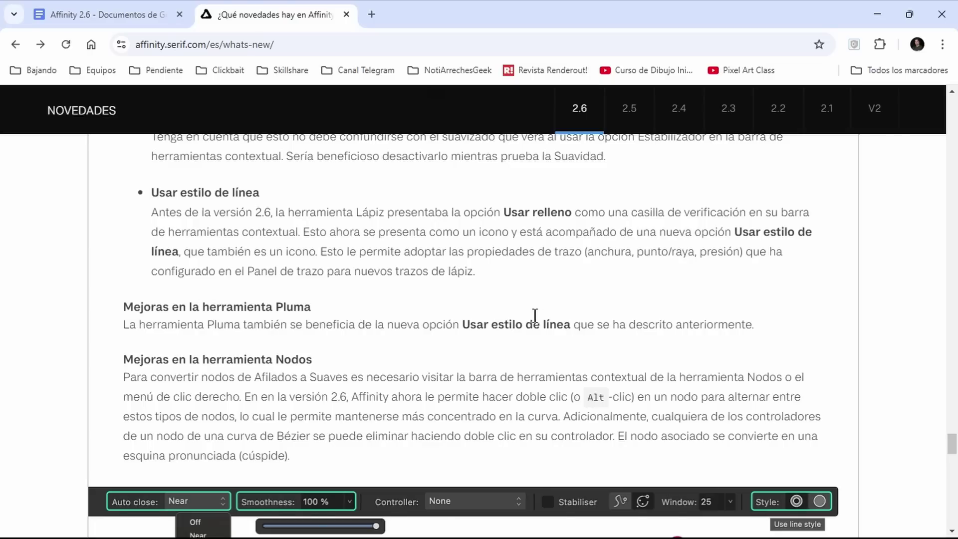
pyautogui.scroll(-3, 534, 317)
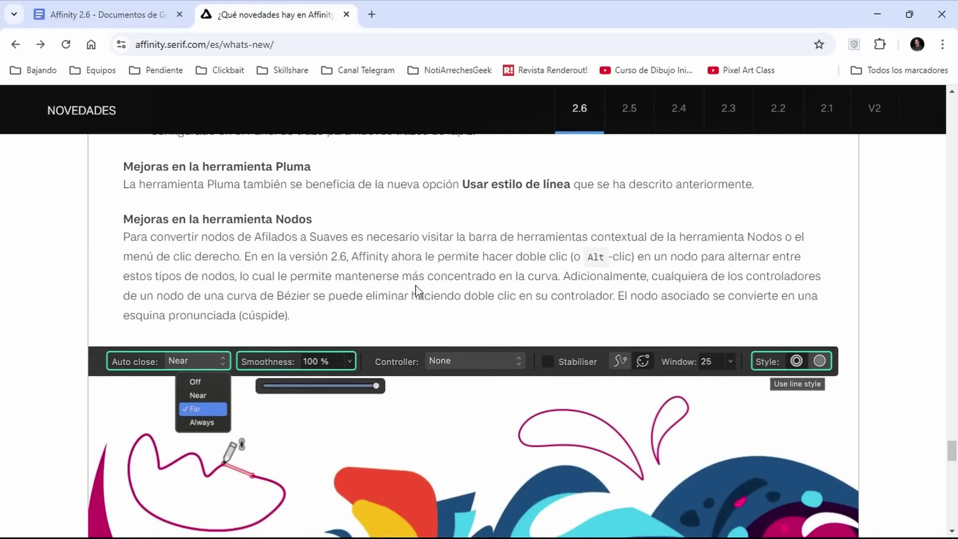
pyautogui.scroll(-3, 336, 260)
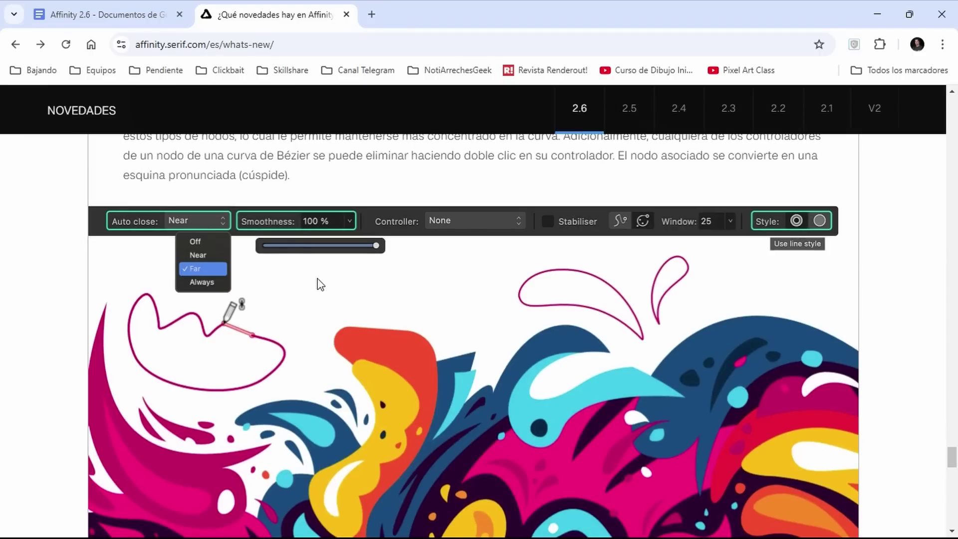
pyautogui.scroll(-6, 447, 267)
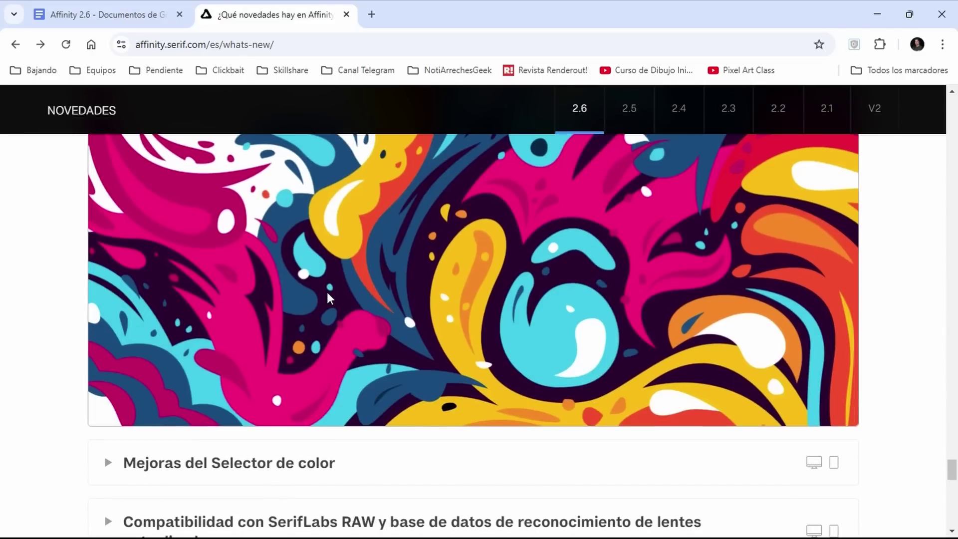
# - Expand "Mejoras del Selector de color" and read how picked colours are applied, including the colour panel example
pyautogui.scroll(-4, 259, 347)
pyautogui.click(241, 264)
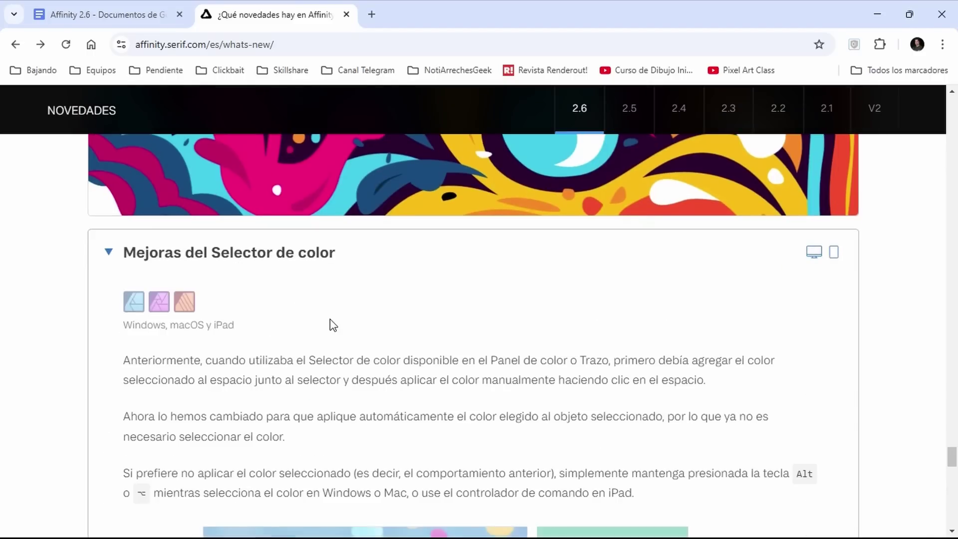
pyautogui.scroll(-1, 289, 312)
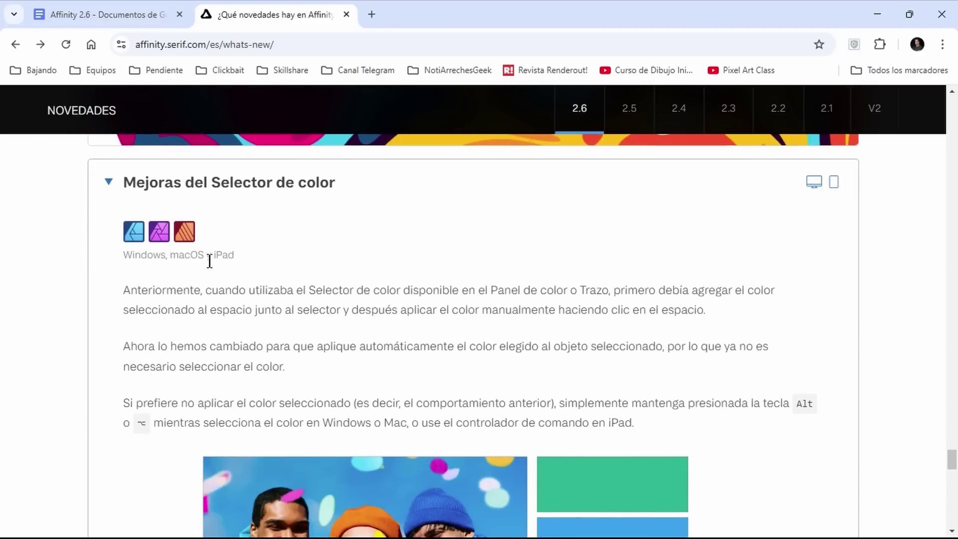
pyautogui.scroll(-2, 276, 292)
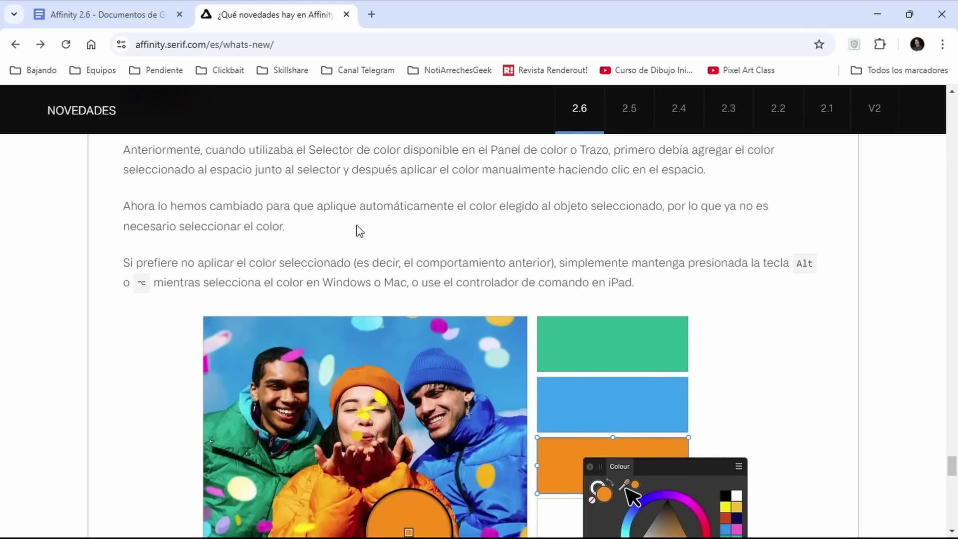
pyautogui.scroll(-2, 457, 341)
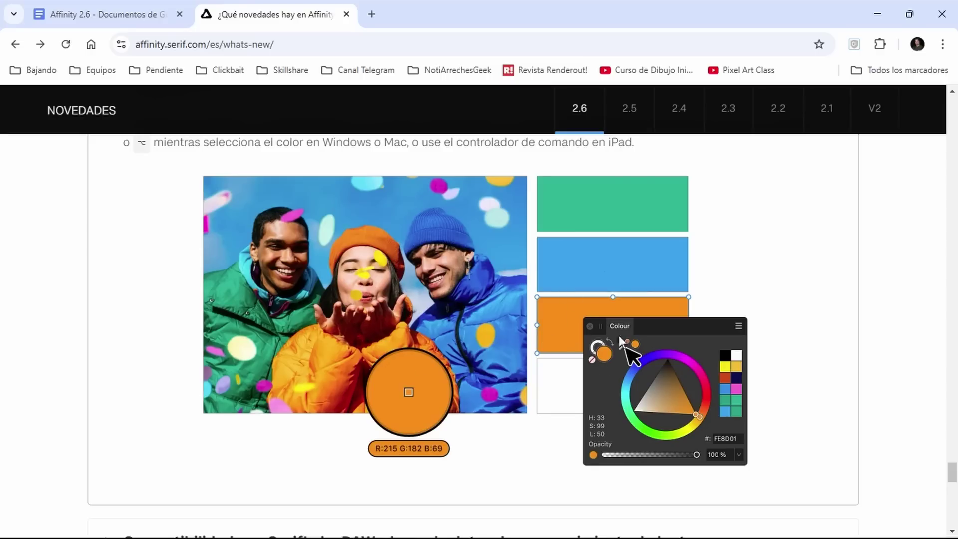
# - Expand "Compatibilidad con SerifLabs RAW y base de datos de reconocimiento de lentes actualizadas" and read its description
pyautogui.scroll(-5, 552, 311)
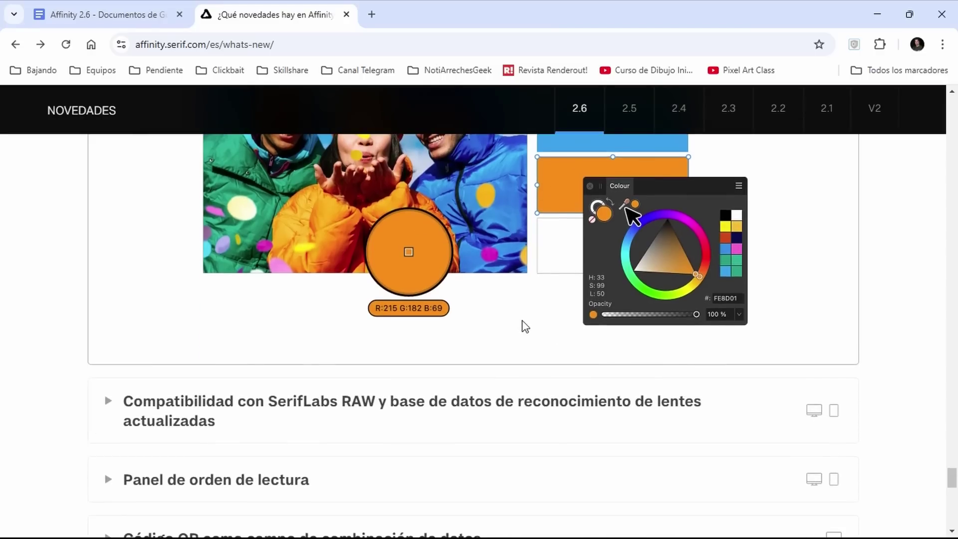
pyautogui.click(153, 284)
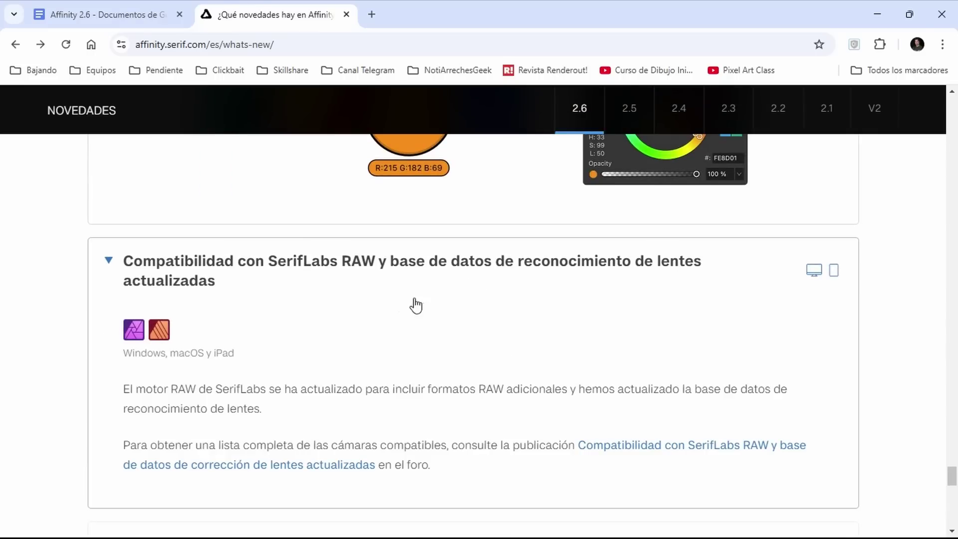
pyautogui.scroll(-3, 303, 326)
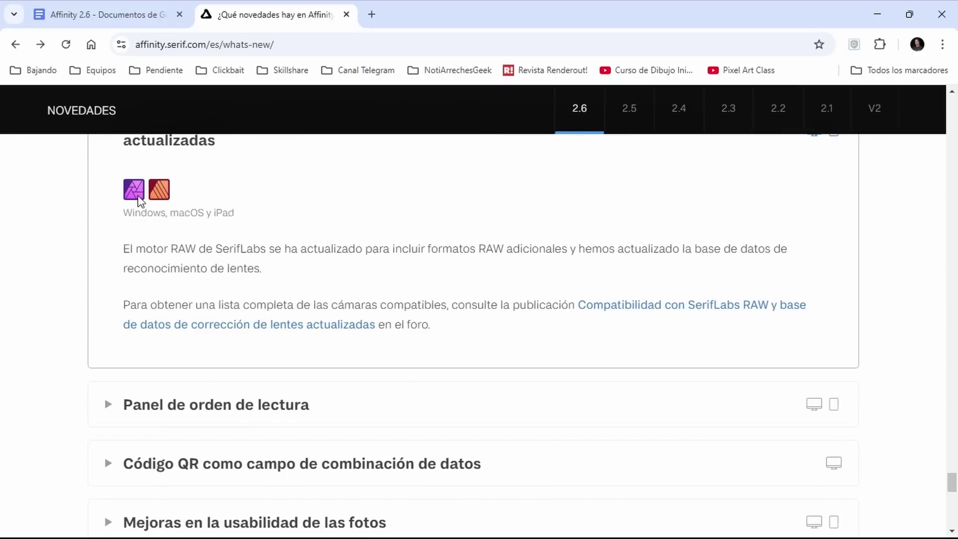
# - Expand "Panel de orden de lectura" and review its PDF accessibility description and the Reading Order panel example
pyautogui.scroll(-4, 299, 361)
pyautogui.click(226, 195)
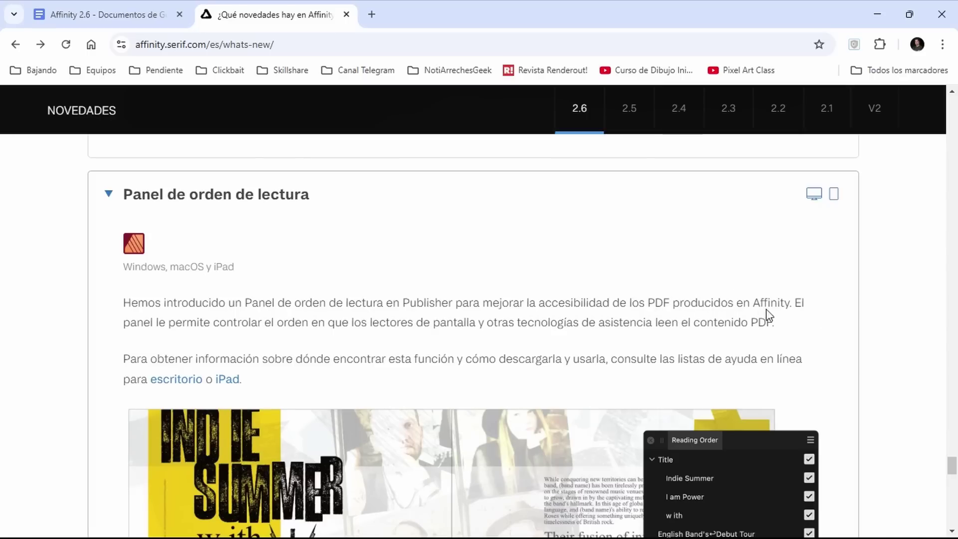
pyautogui.scroll(-1, 577, 356)
pyautogui.scroll(-4, 578, 356)
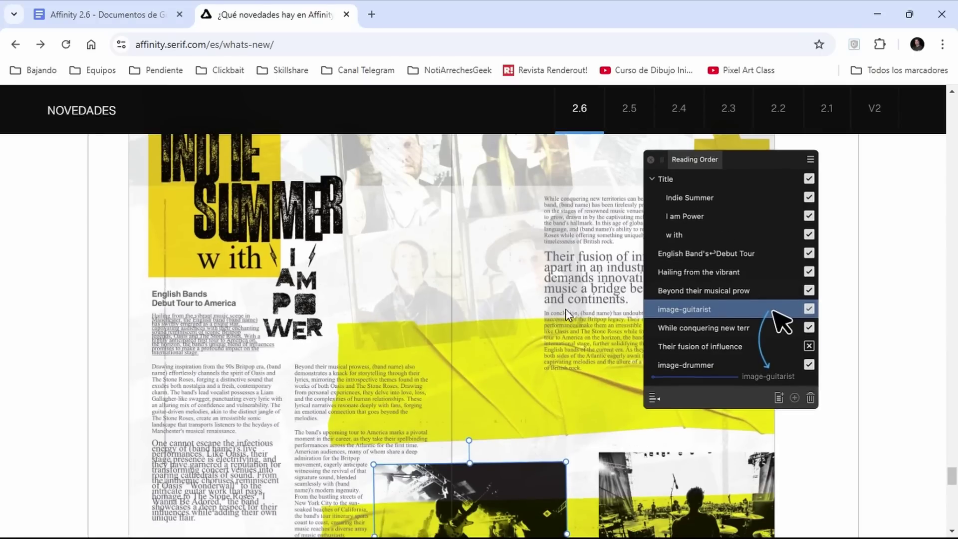
# - Expand "Código QR como campo de combinación de datos" and review the poster example, data table, numbered instructions and notes
pyautogui.scroll(-7, 564, 309)
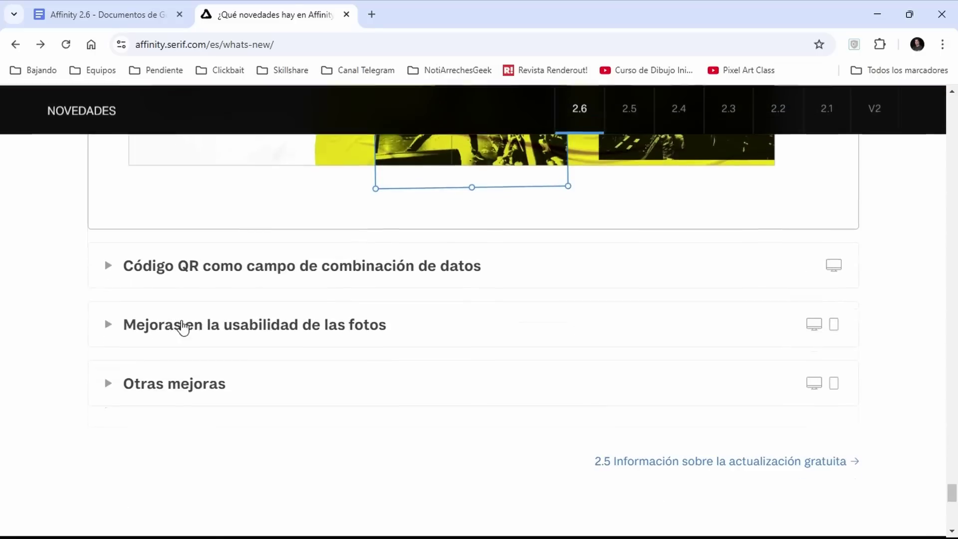
pyautogui.click(171, 264)
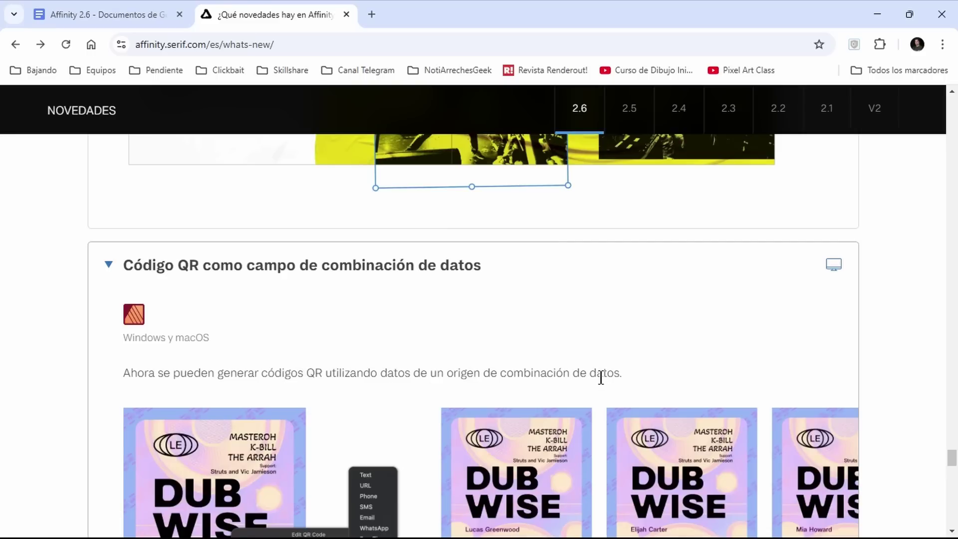
pyautogui.scroll(-3, 593, 381)
pyautogui.scroll(-3, 465, 330)
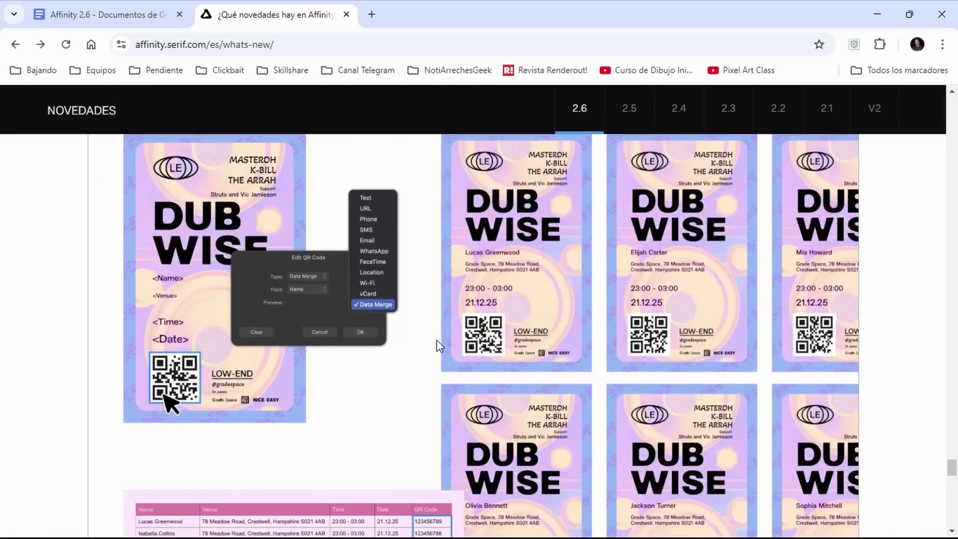
pyautogui.scroll(-3, 384, 342)
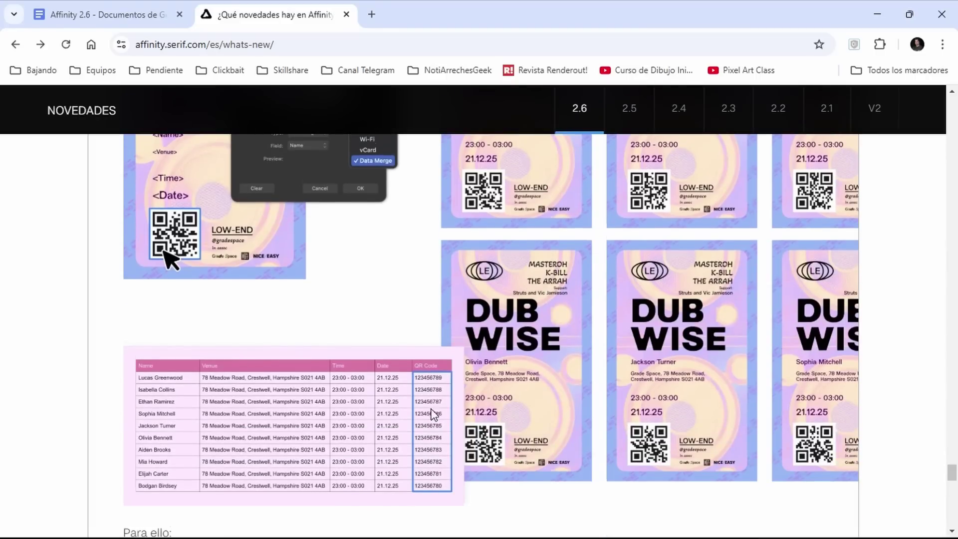
pyautogui.scroll(-1, 432, 409)
pyautogui.scroll(1, 428, 389)
pyautogui.scroll(-8, 464, 250)
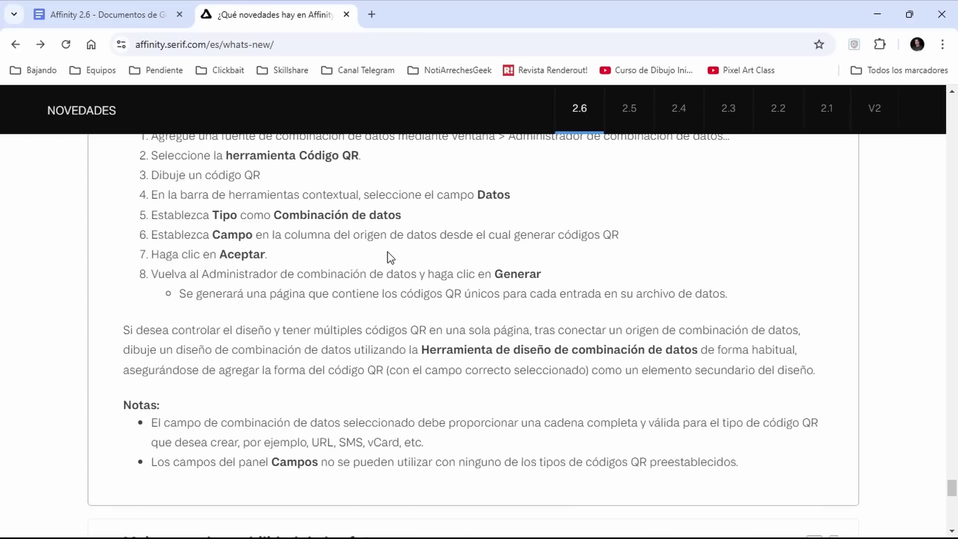
pyautogui.scroll(-1, 430, 235)
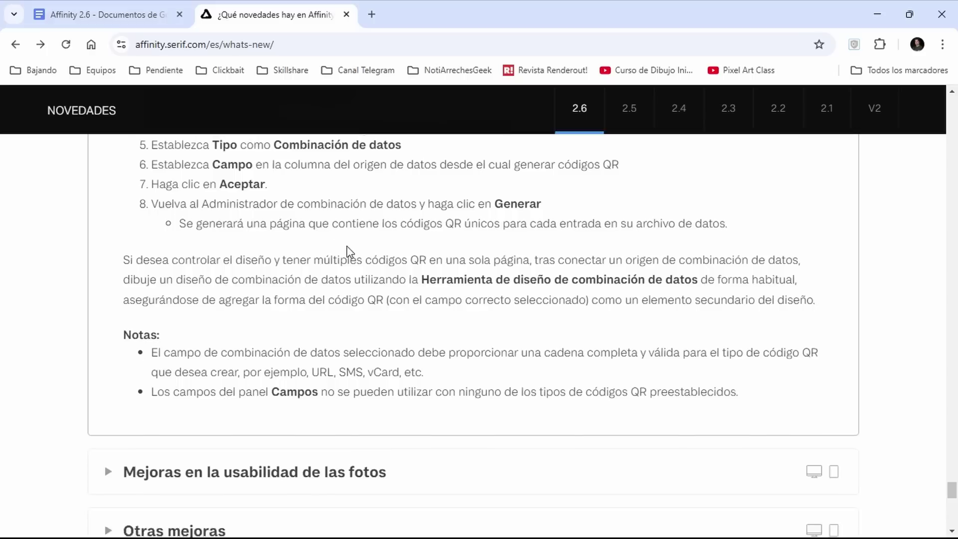
# - Expand "Mejoras en la usabilidad de las fotos" and read through its full list of Affinity Photo improvements
pyautogui.scroll(-2, 344, 259)
pyautogui.click(218, 336)
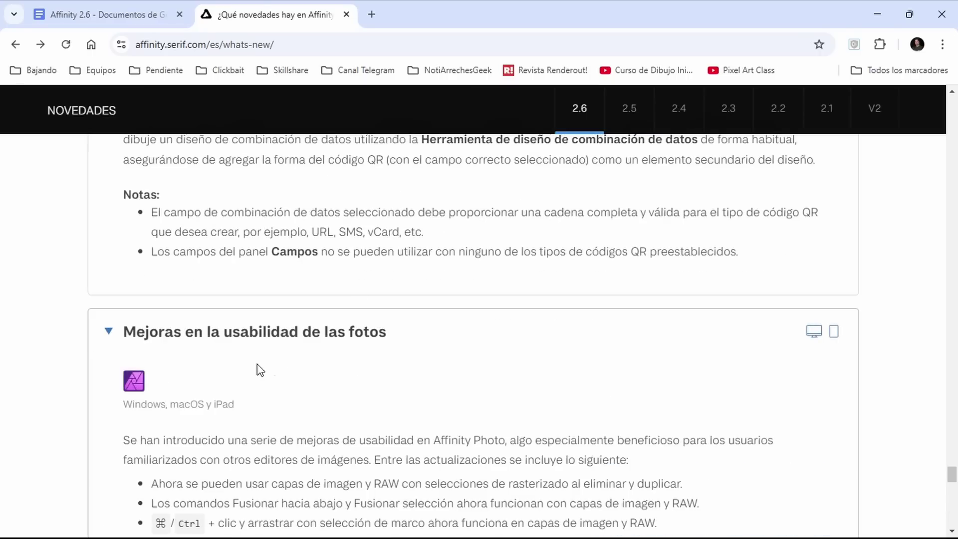
pyautogui.scroll(-3, 334, 368)
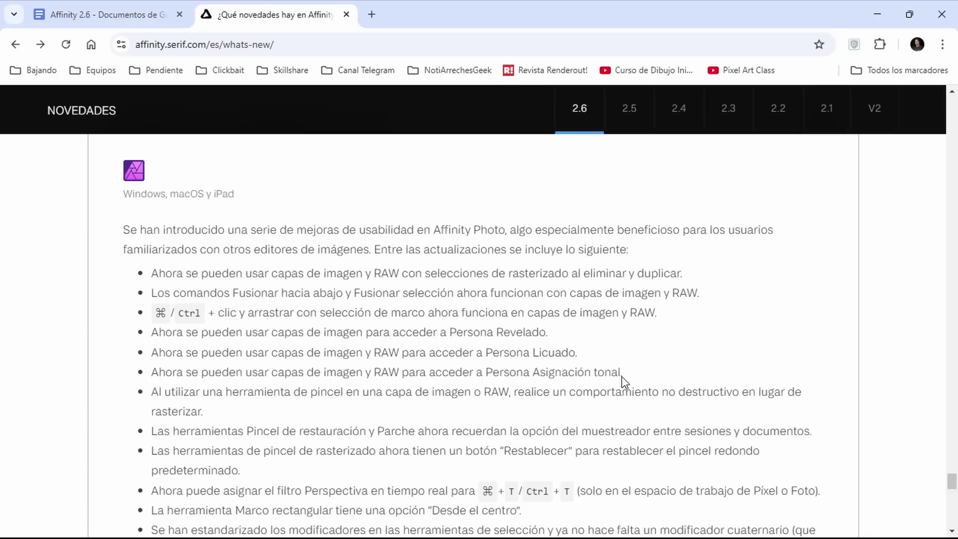
pyautogui.scroll(-1, 423, 367)
pyautogui.scroll(-1, 422, 368)
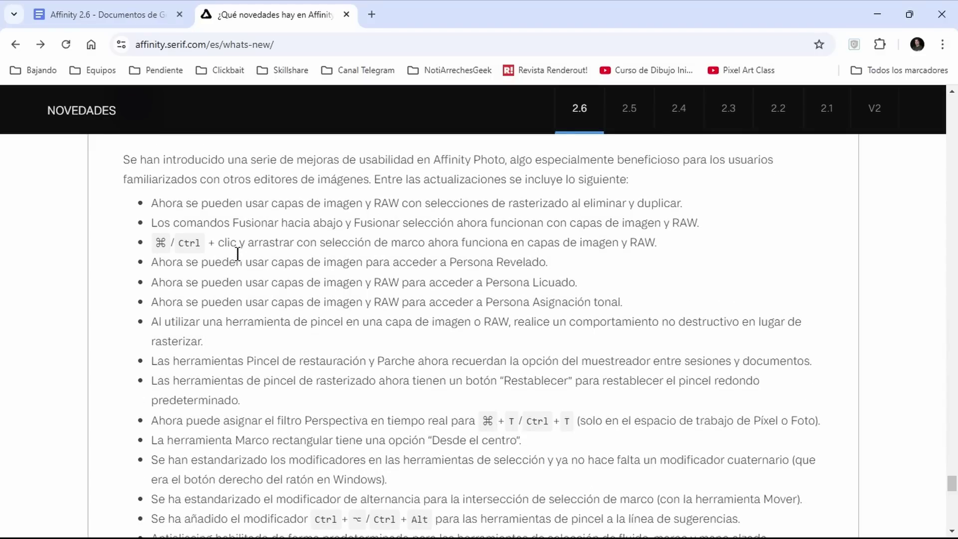
pyautogui.scroll(-10, 239, 275)
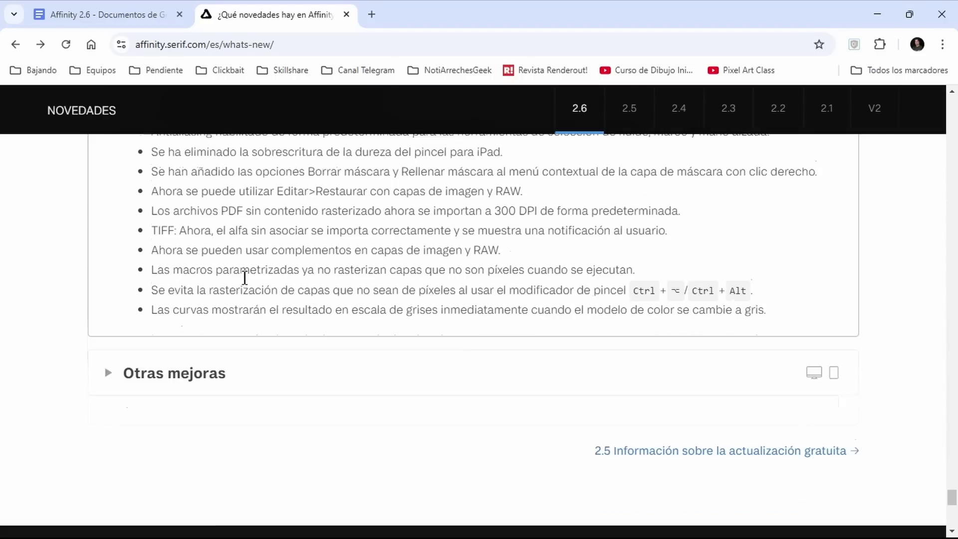
pyautogui.scroll(1, 238, 236)
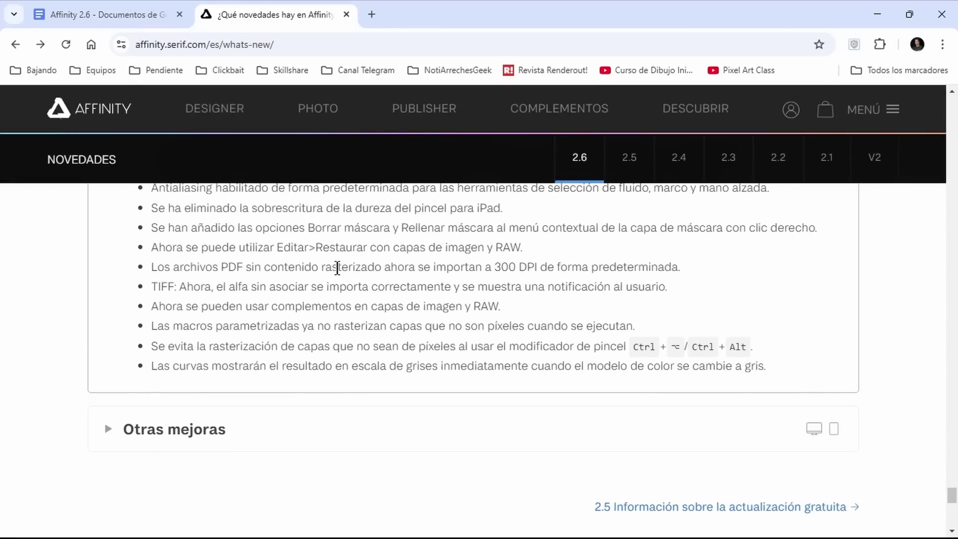
pyautogui.scroll(-1, 246, 299)
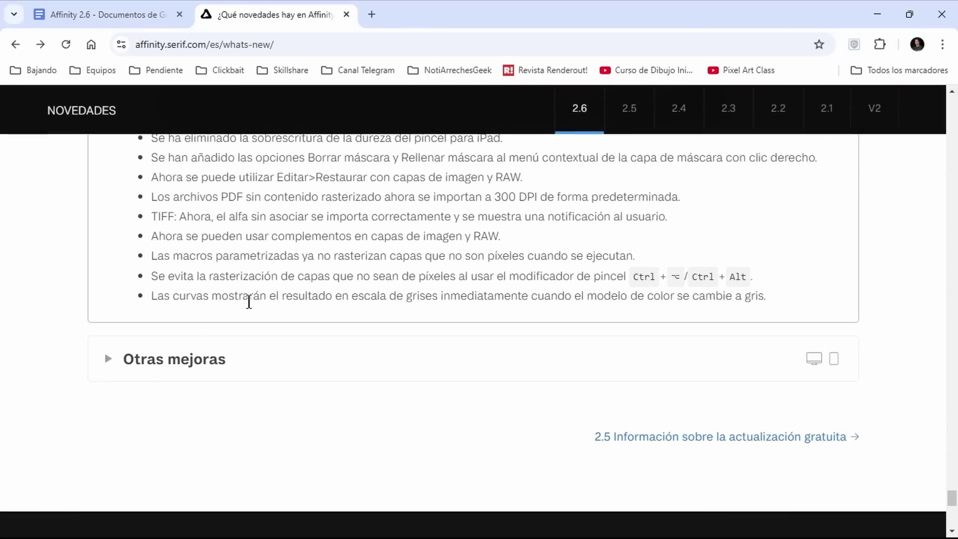
# - Expand "Otras mejoras" and read through its list of minor 2.6 improvements for Windows, macOS and iPad
pyautogui.scroll(-2, 196, 229)
pyautogui.click(195, 229)
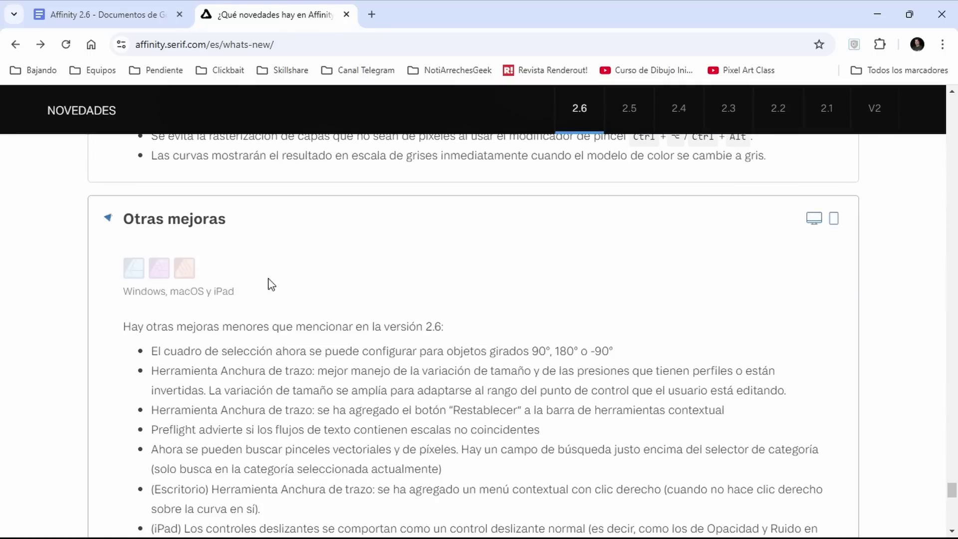
pyautogui.scroll(-1, 322, 320)
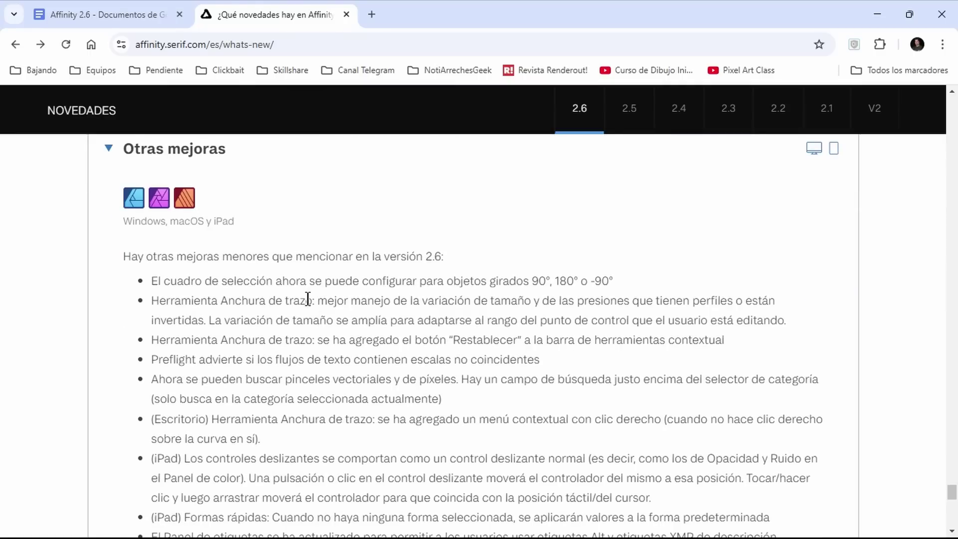
pyautogui.scroll(-2, 299, 319)
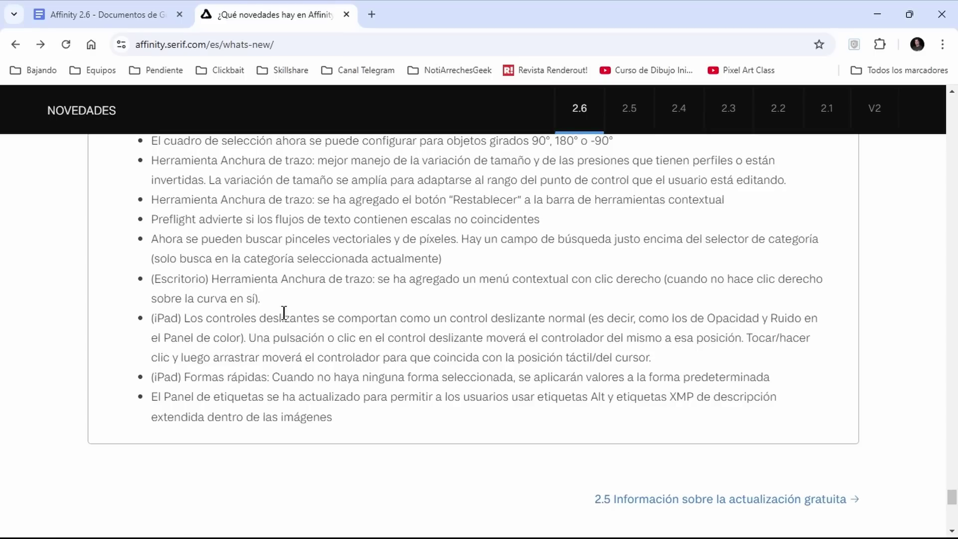
pyautogui.scroll(2, 268, 308)
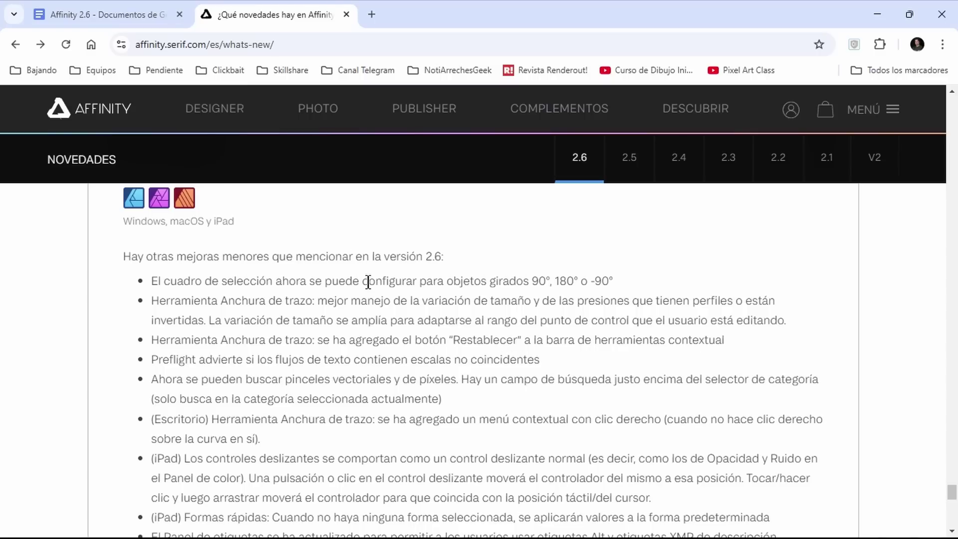
pyautogui.scroll(-2, 368, 293)
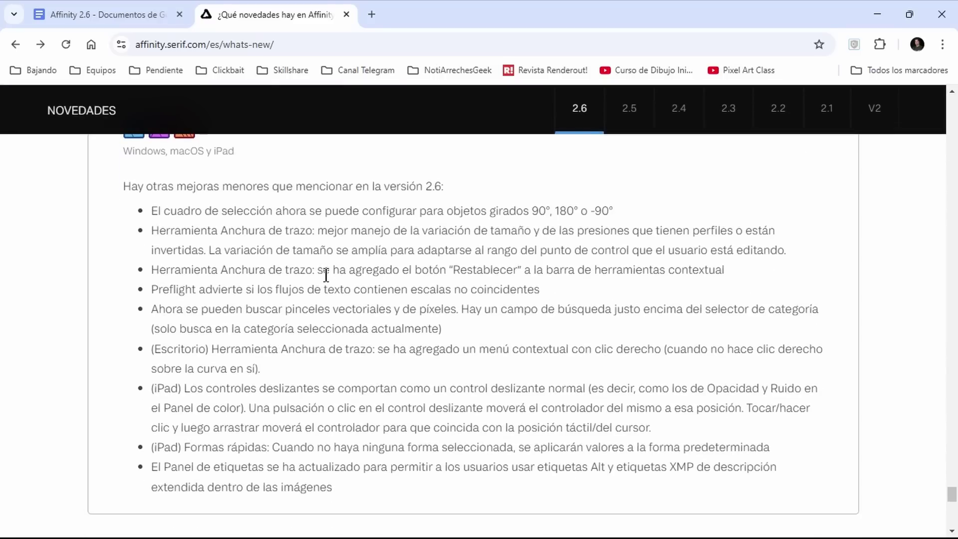
pyautogui.scroll(-4, 399, 267)
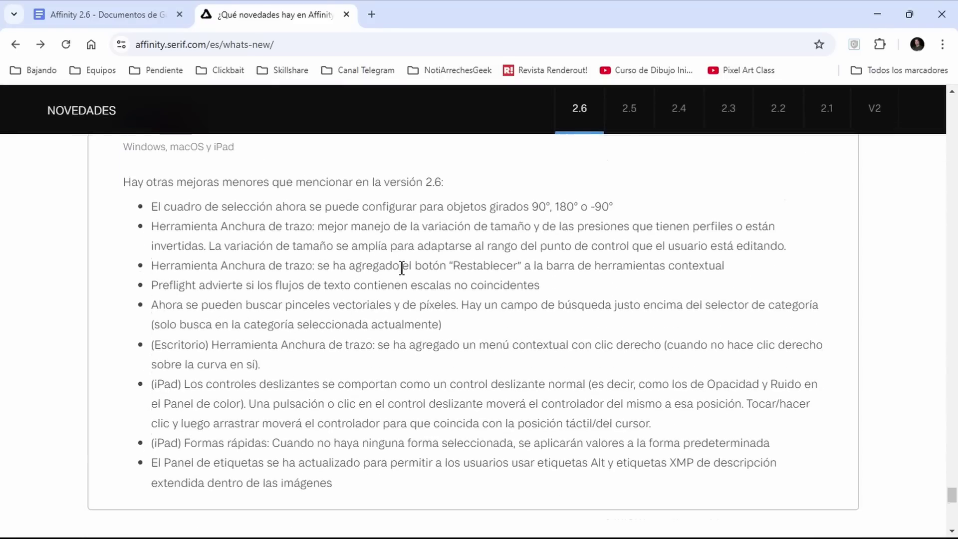
pyautogui.scroll(-1, 399, 270)
pyautogui.scroll(8, 399, 272)
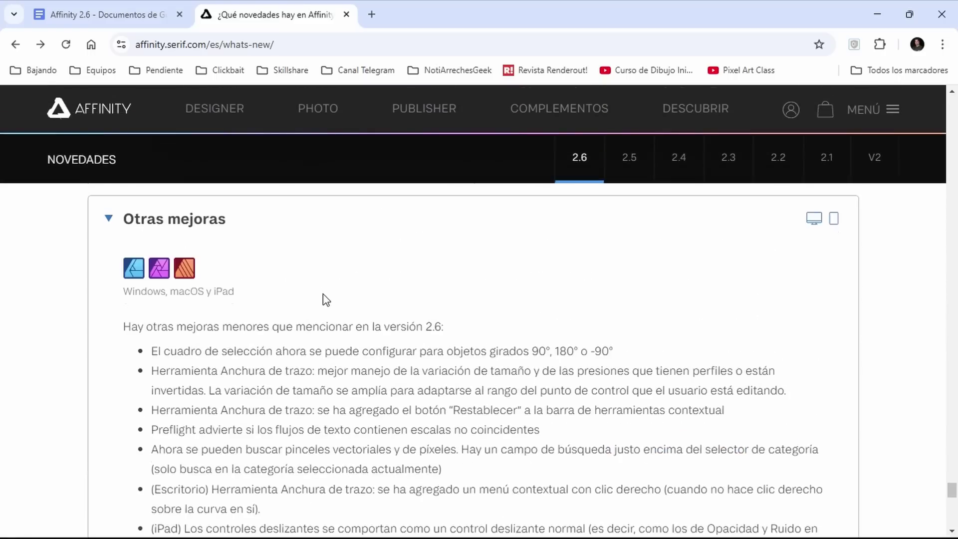
# - Go back to the beginning of the 2.6 features, reload the page and look over the collapsed section list
pyautogui.moveTo(952, 480); pyautogui.dragTo(950, 128)
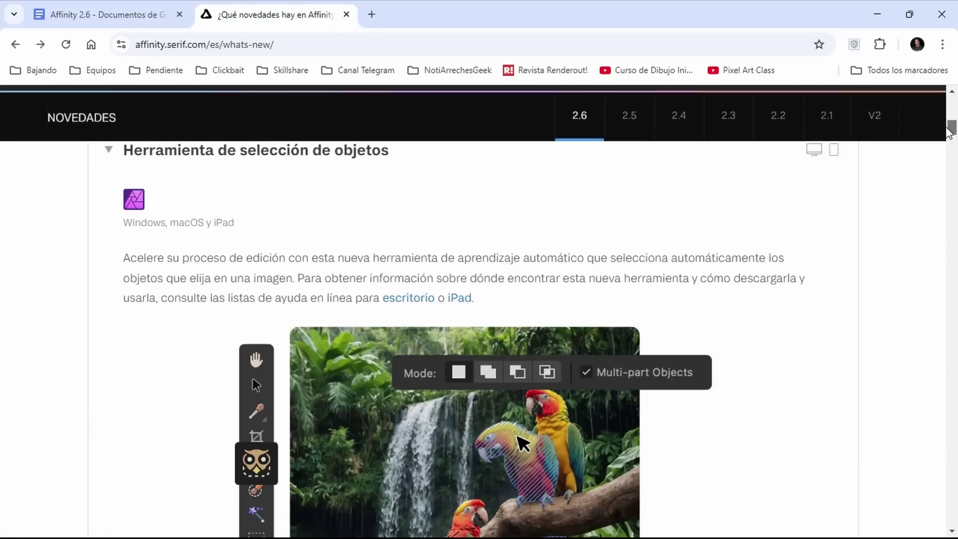
pyautogui.click(75, 49)
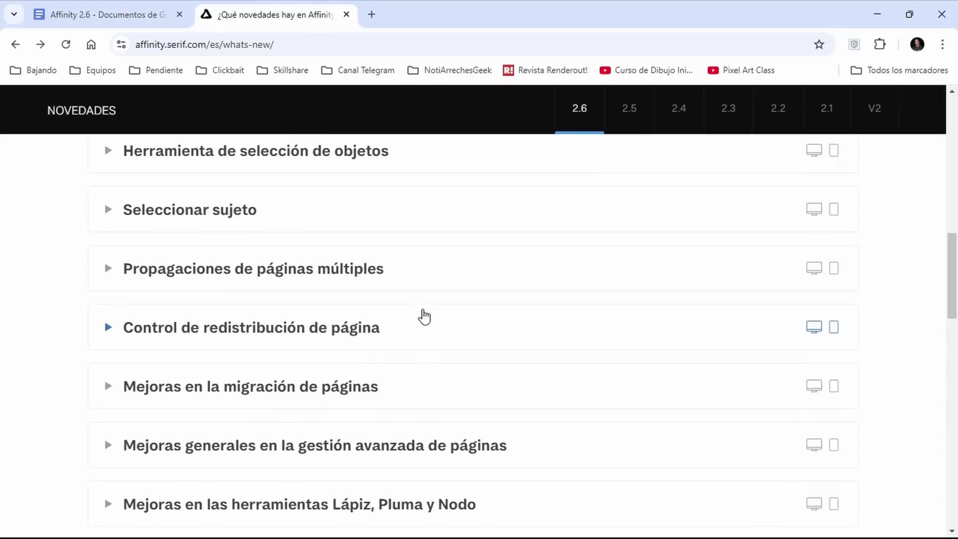
pyautogui.scroll(3, 424, 312)
pyautogui.scroll(3, 429, 299)
pyautogui.scroll(-3, 412, 319)
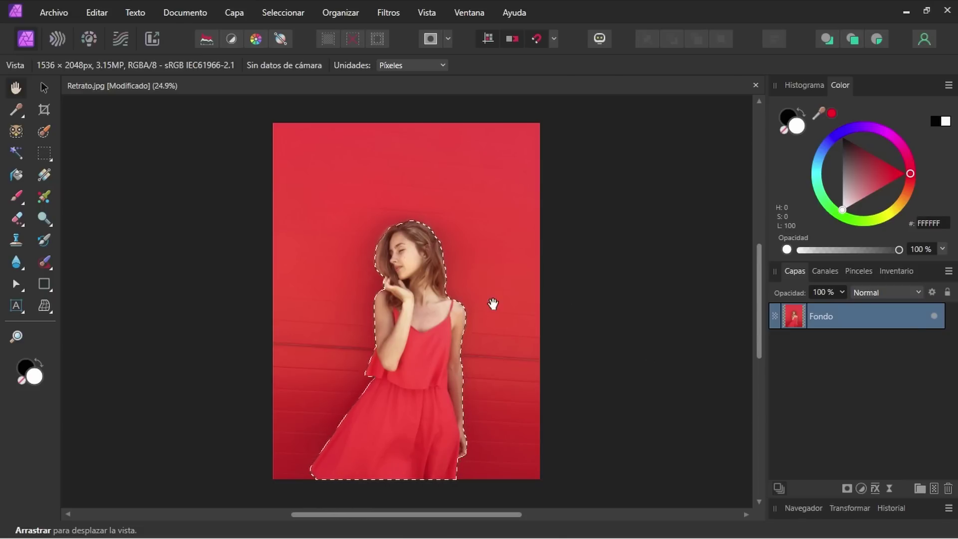
# - Switch to Affinity Photo and automatically select the woman in Retrato.jpg with Seleccionar objeto
pyautogui.click(268, 18)
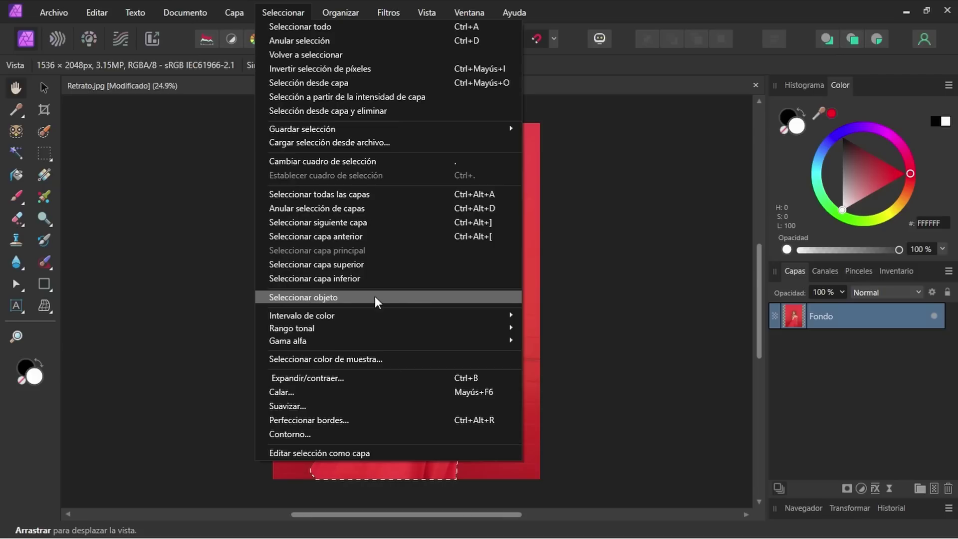
pyautogui.click(447, 297)
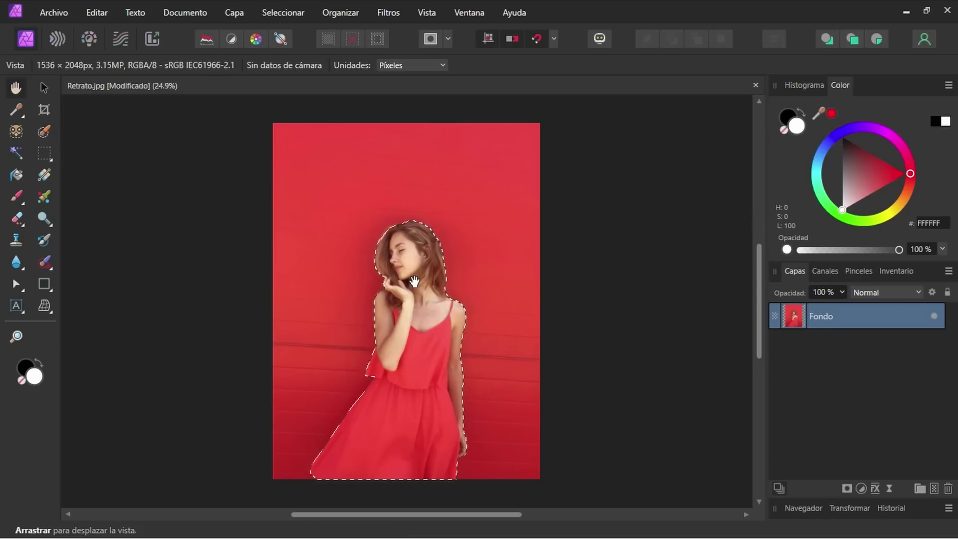
# - Examine the selection outline up close around the woman's hair, arms and dress in Retrato.jpg
pyautogui.scroll(3, 414, 282)
pyautogui.scroll(1, 429, 210)
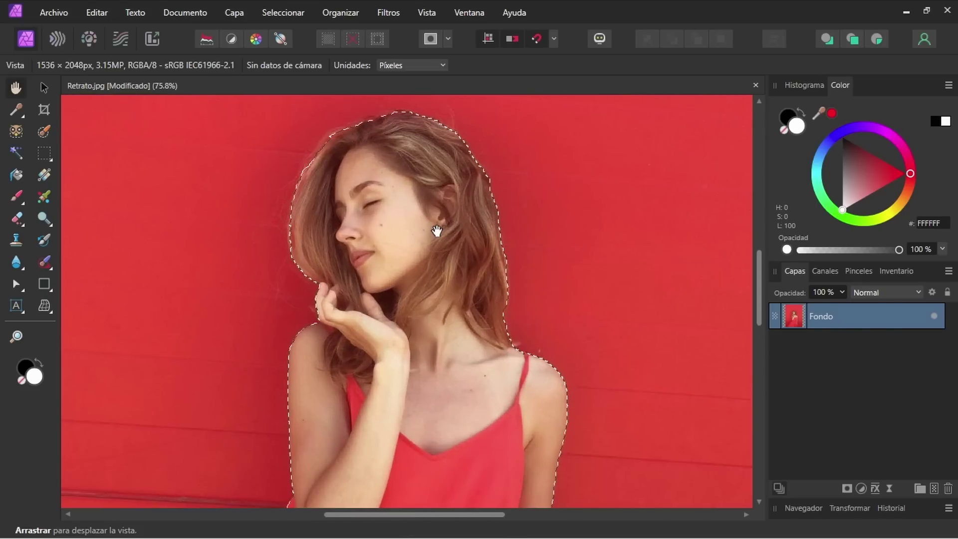
pyautogui.moveTo(437, 231); pyautogui.dragTo(399, 210)
pyautogui.moveTo(413, 380); pyautogui.dragTo(532, 267)
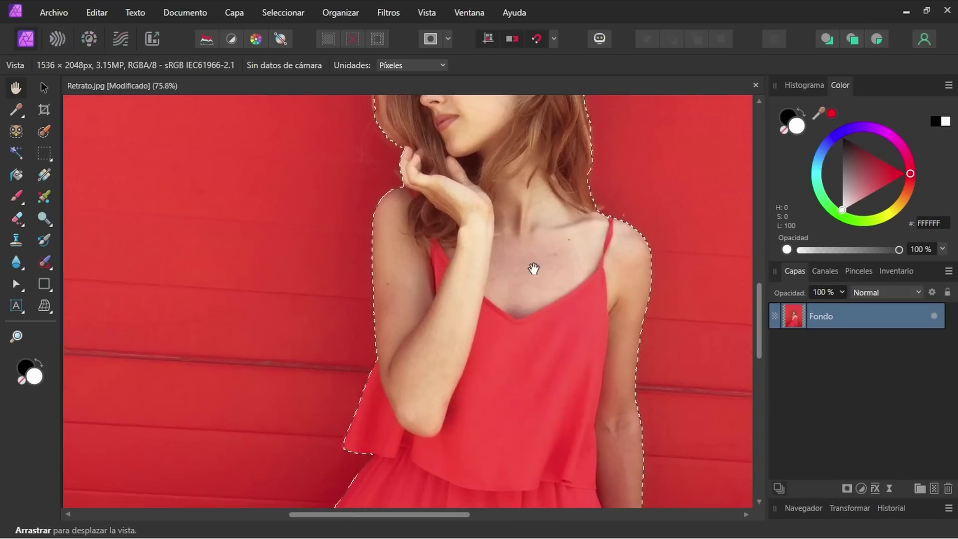
pyautogui.moveTo(482, 387)
pyautogui.mouseDown()
pyautogui.moveTo(498, 365)
pyautogui.moveTo(530, 195)
pyautogui.mouseUp()
pyautogui.moveTo(438, 388); pyautogui.dragTo(381, 357)
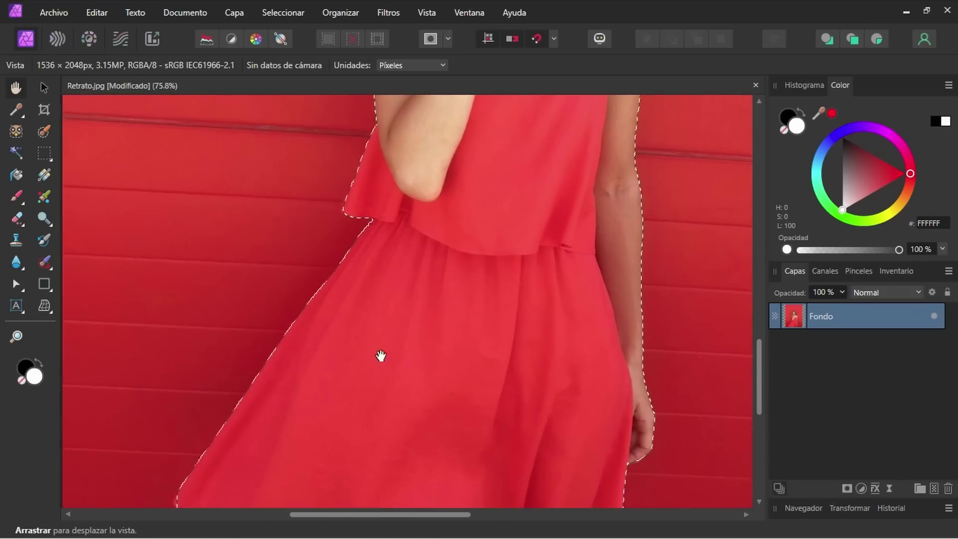
pyautogui.moveTo(427, 270); pyautogui.dragTo(428, 384)
pyautogui.moveTo(434, 187); pyautogui.dragTo(406, 324)
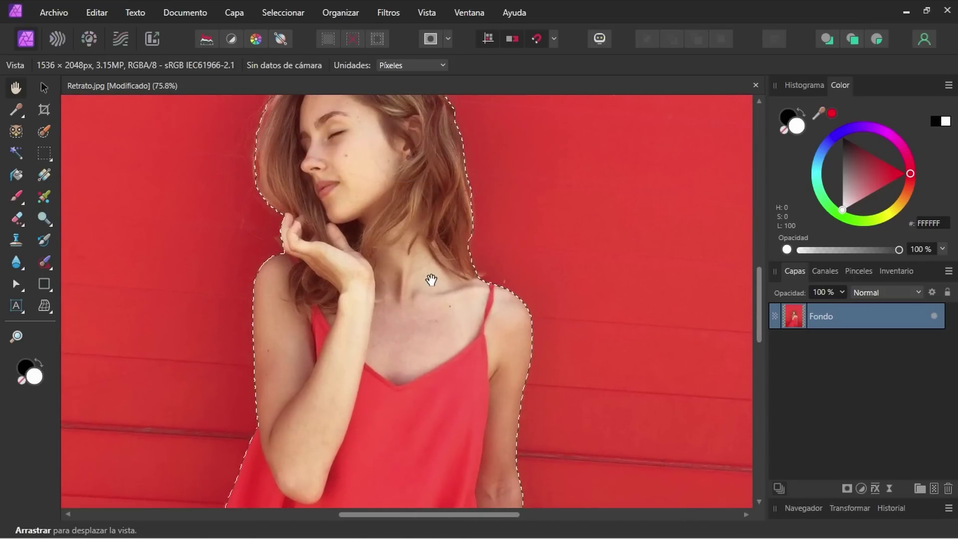
pyautogui.scroll(-5, 430, 278)
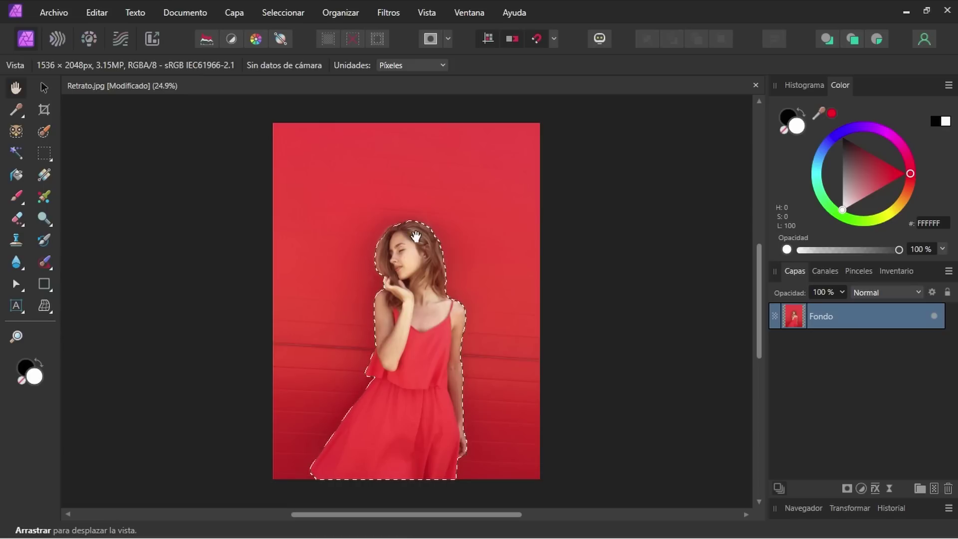
# - Review the Segmentación and Prominencia models in the Aprendizaje automático settings, and close the settings
pyautogui.click(43, 131)
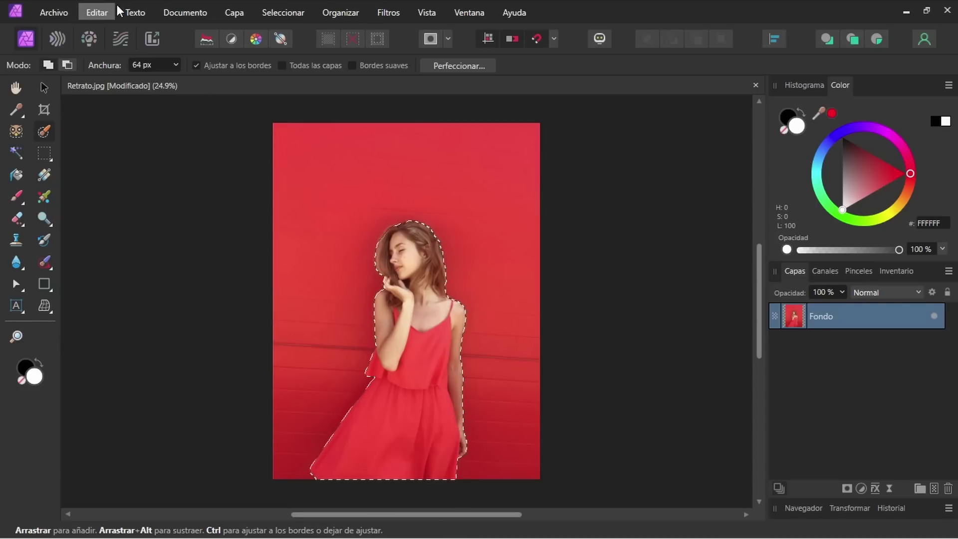
pyautogui.click(99, 13)
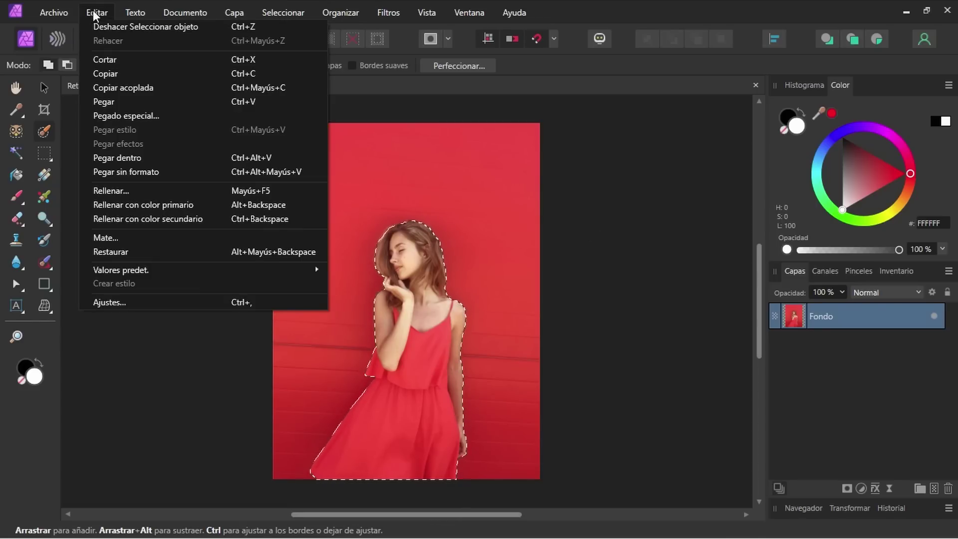
pyautogui.click(118, 300)
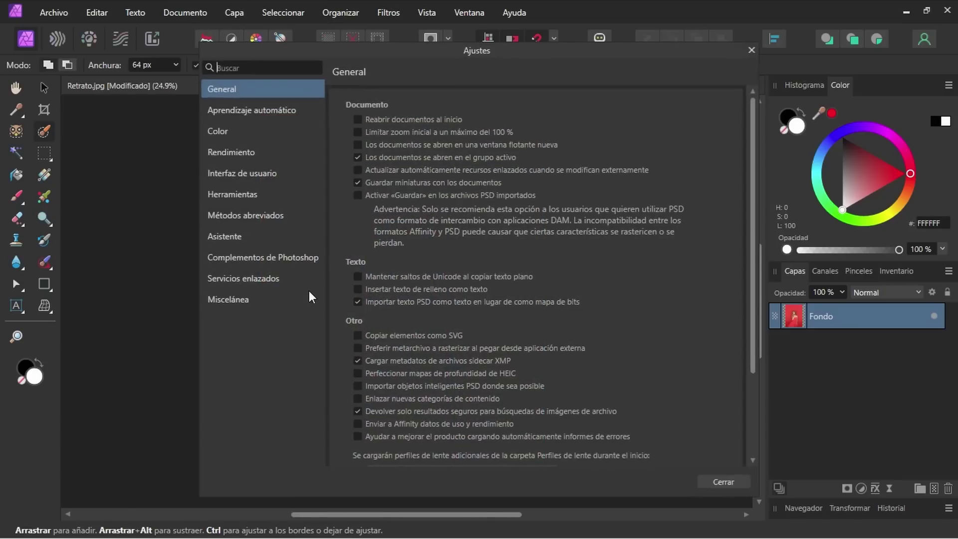
pyautogui.click(223, 114)
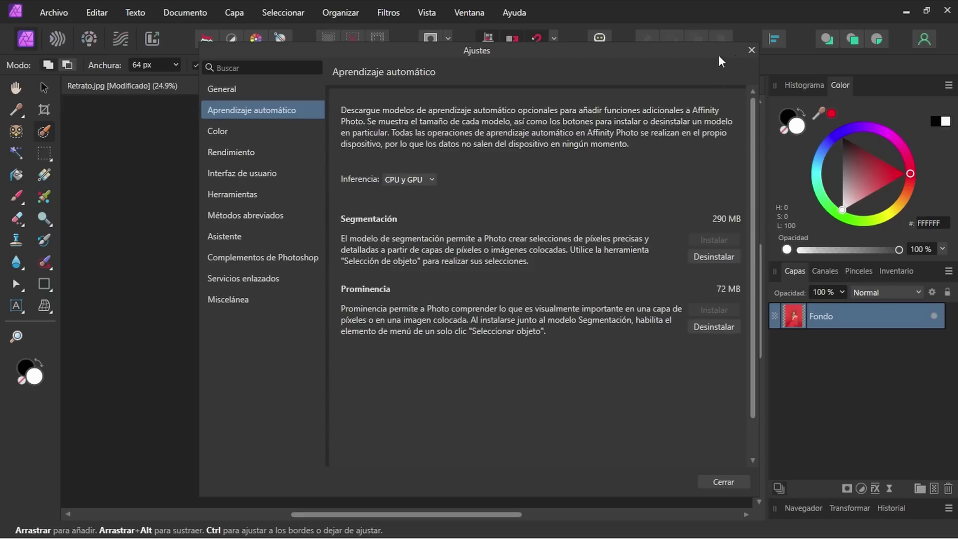
pyautogui.click(751, 51)
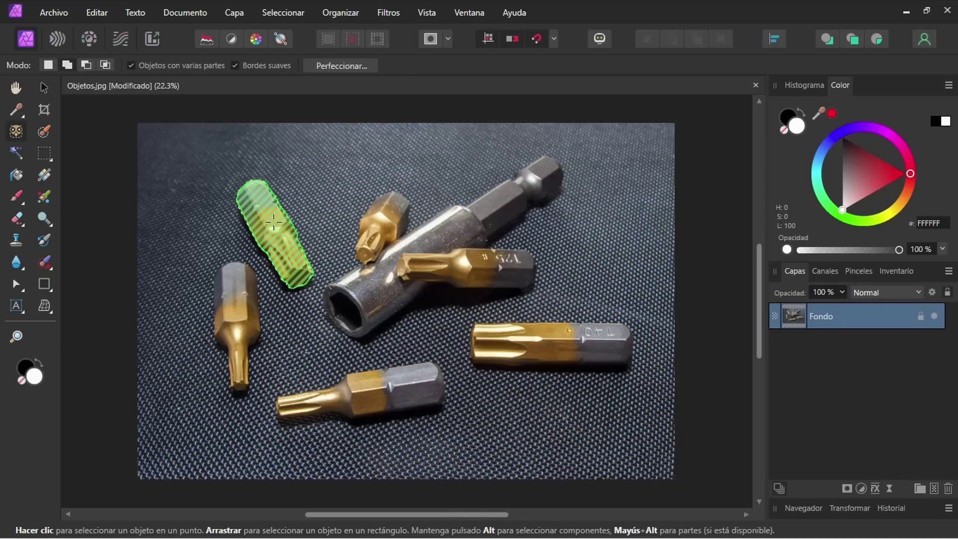
# - In Objetos.jpg, select the upper-left screwdriver bit with the Object Selection tool and add the vertical bit below it
pyautogui.click(273, 222)
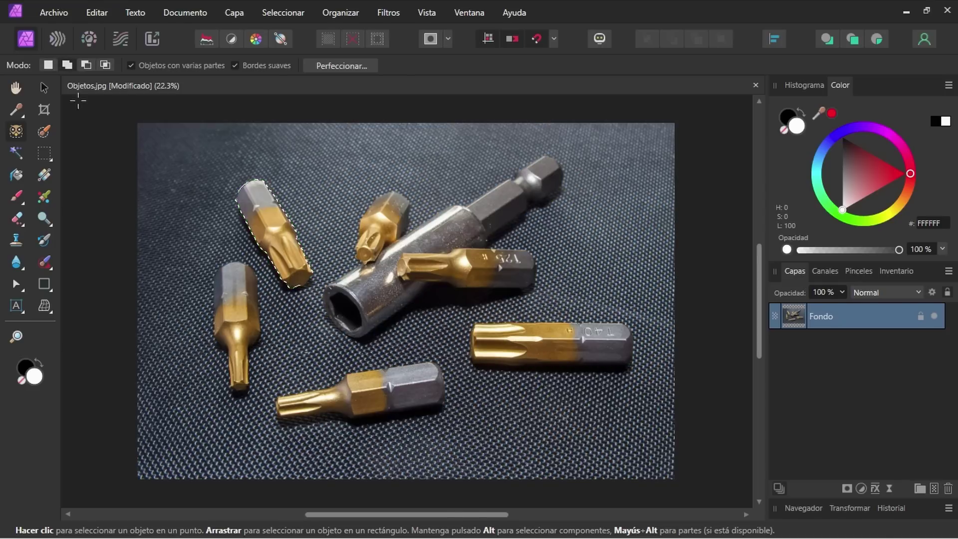
pyautogui.click(67, 65)
pyautogui.click(238, 265)
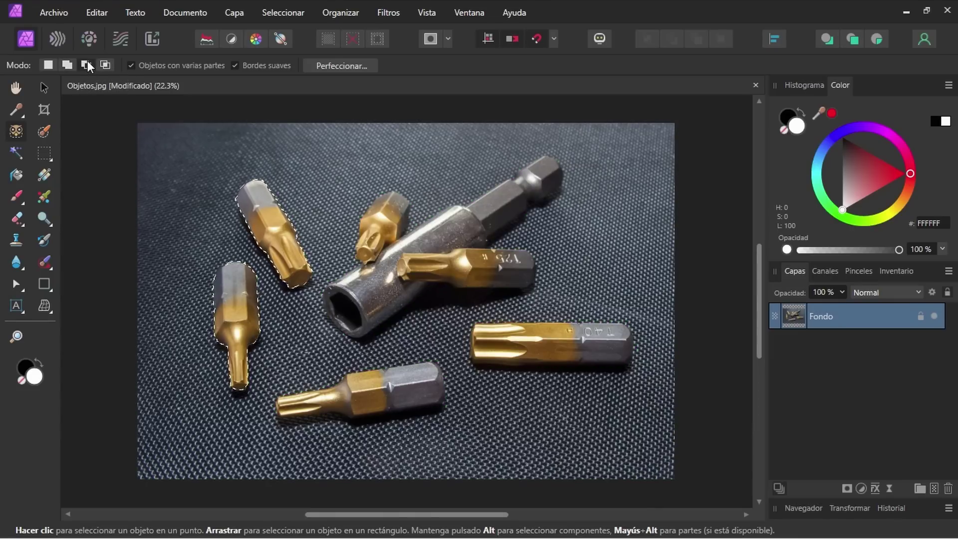
# - Subtract the upper-left bit from the object selection, and add it back to the selection
pyautogui.click(86, 65)
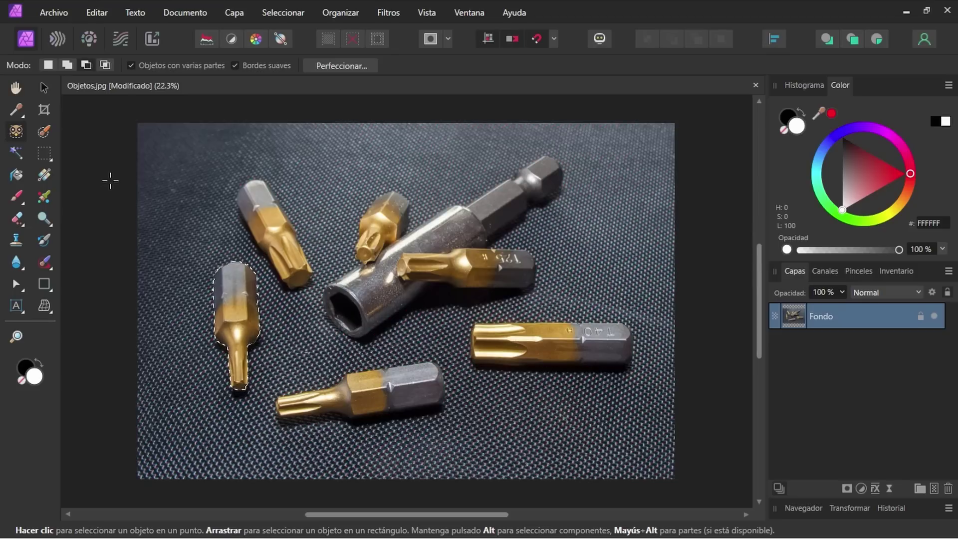
pyautogui.click(105, 64)
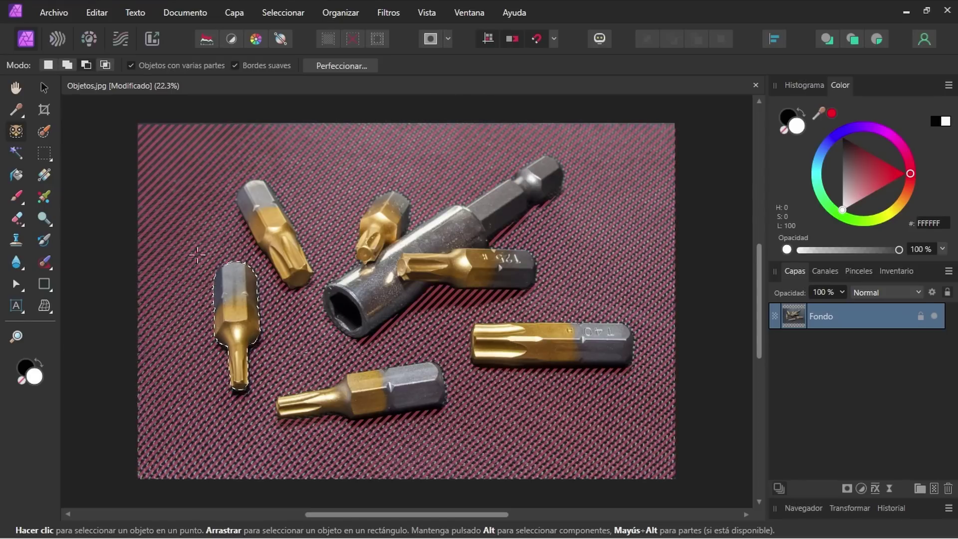
pyautogui.click(67, 64)
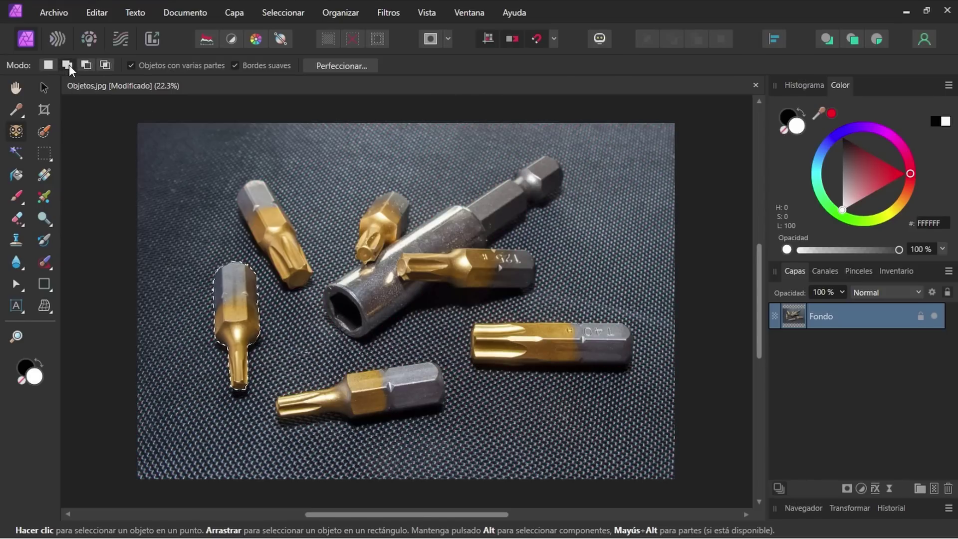
pyautogui.click(256, 212)
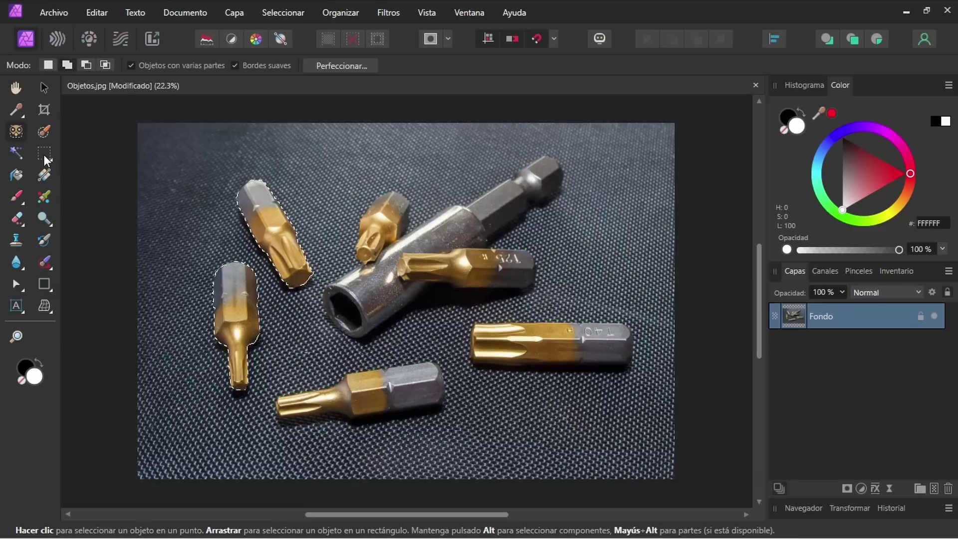
# - Deselect the Fondo layer with the Move tool and examine the selection edges around both selected bits up close
pyautogui.click(44, 88)
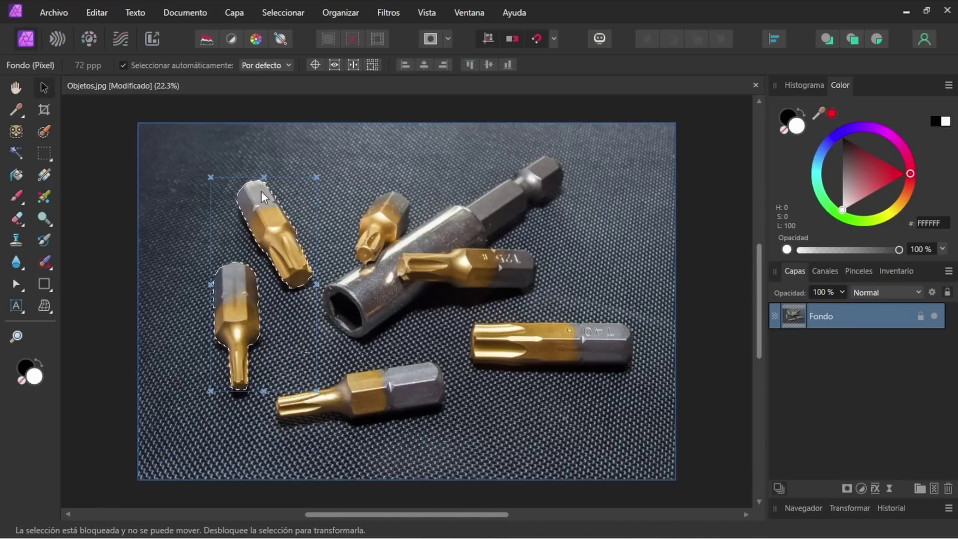
pyautogui.click(108, 181)
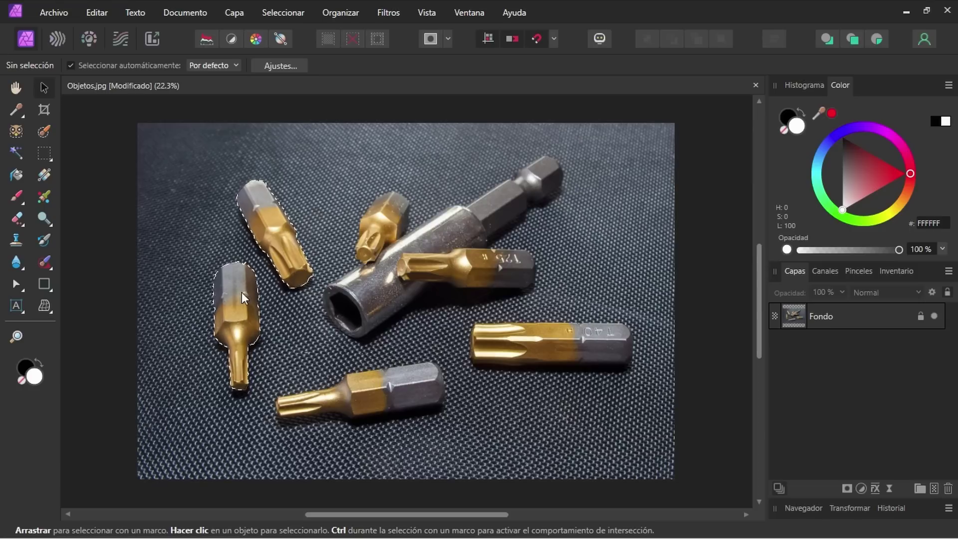
pyautogui.scroll(5, 242, 298)
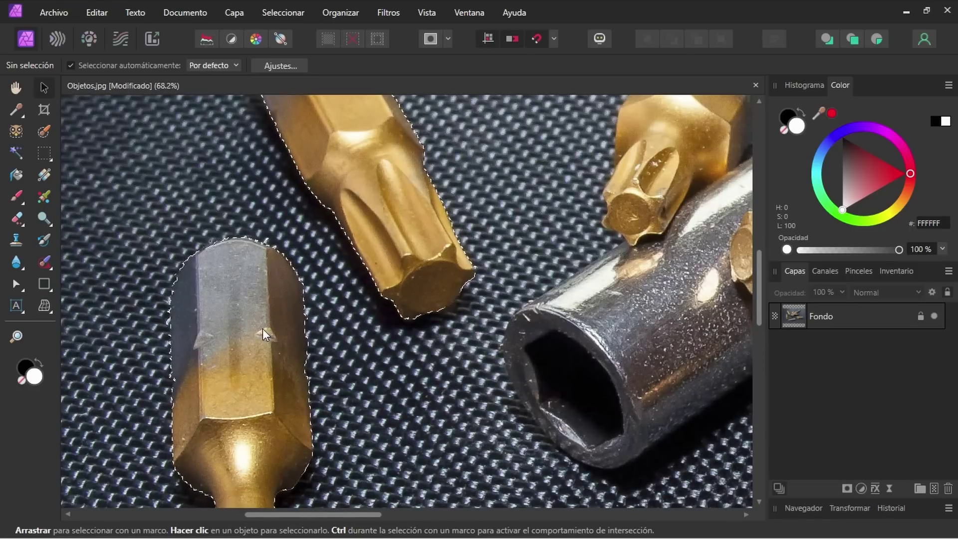
pyautogui.press('space')
pyautogui.moveTo(244, 344); pyautogui.dragTo(263, 197)
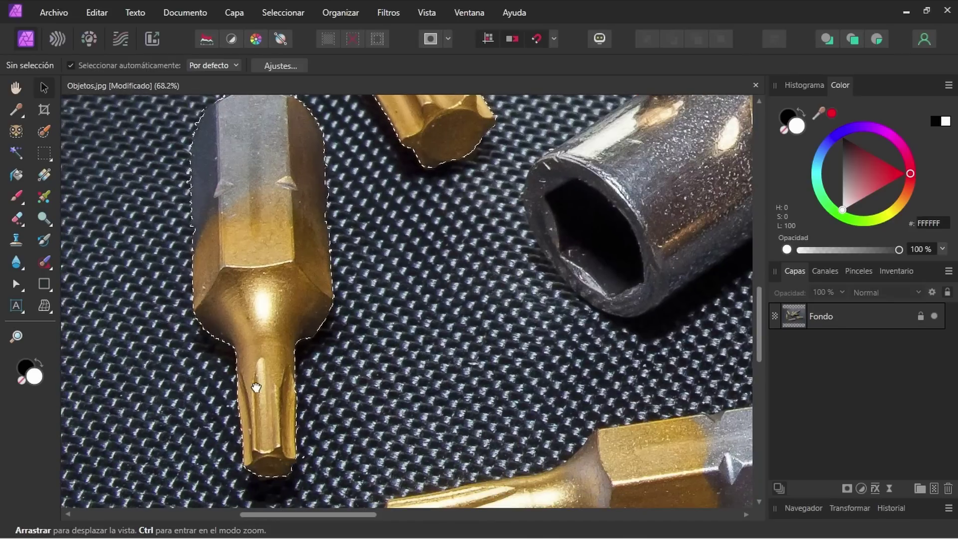
pyautogui.moveTo(256, 387); pyautogui.dragTo(246, 298)
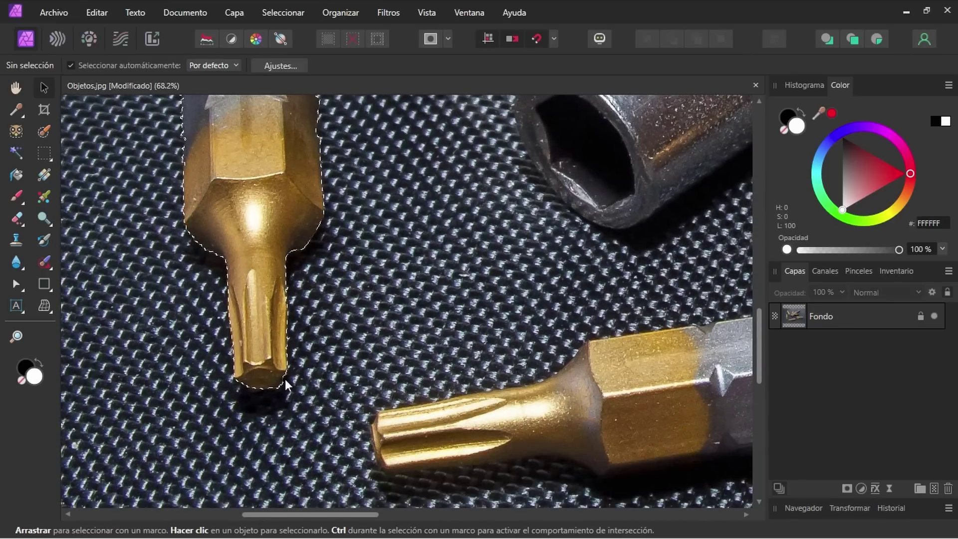
pyautogui.press('space')
pyautogui.moveTo(334, 147); pyautogui.dragTo(316, 299)
pyautogui.moveTo(343, 227); pyautogui.dragTo(288, 408)
pyautogui.moveTo(262, 307); pyautogui.dragTo(267, 428)
pyautogui.moveTo(224, 320); pyautogui.dragTo(350, 311)
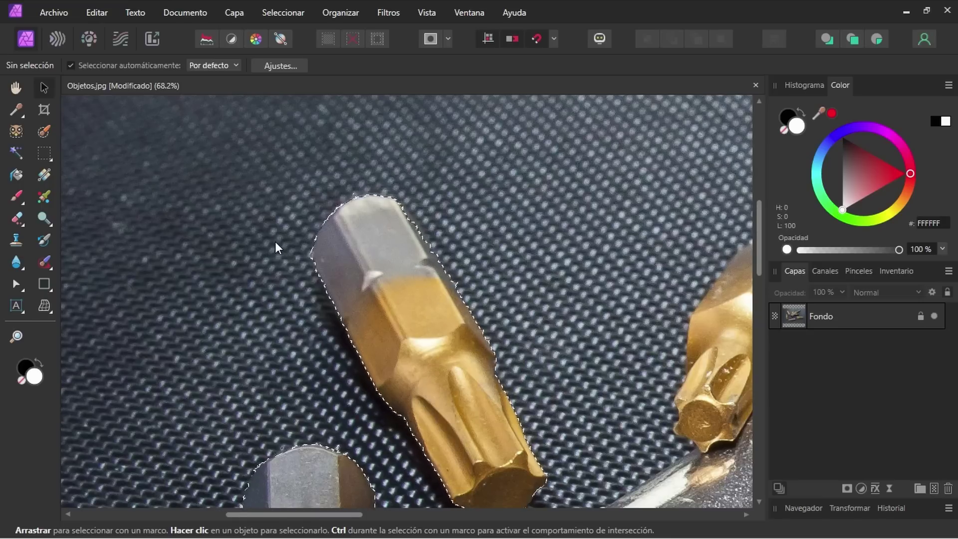
pyautogui.hotkey('ctrl', '0')
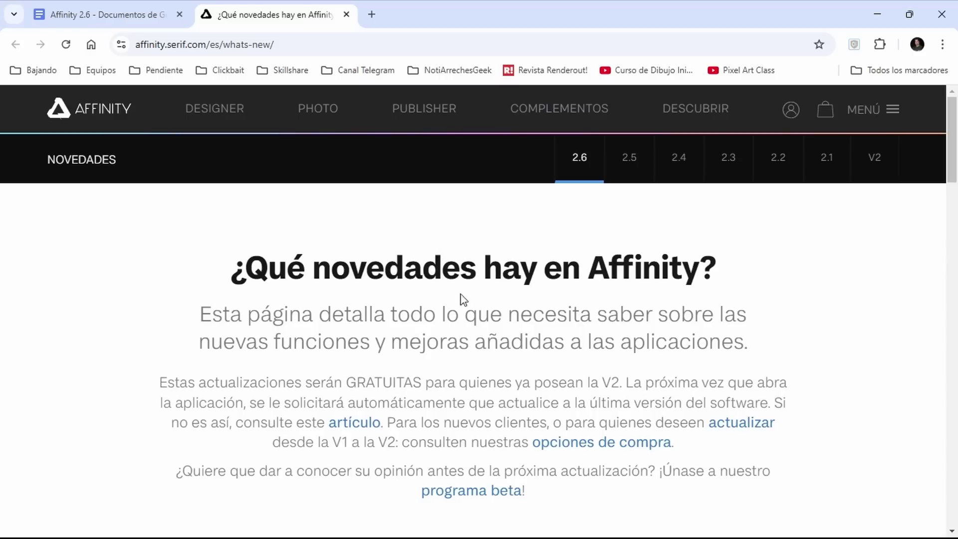
# - Switch to the browser's Affinity what's-new page and read the 2.6 introduction, the machine learning note and the section list
pyautogui.scroll(-3, 517, 244)
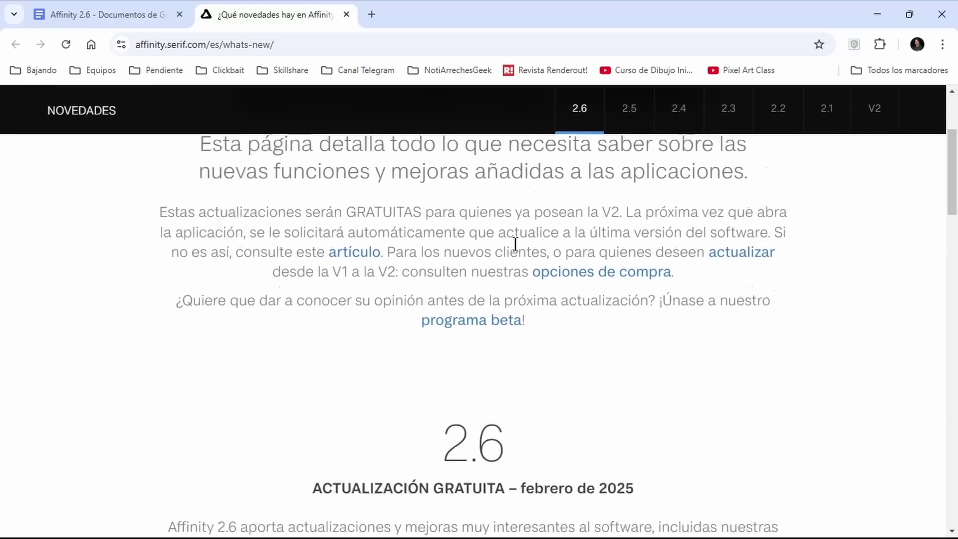
pyautogui.scroll(-5, 515, 244)
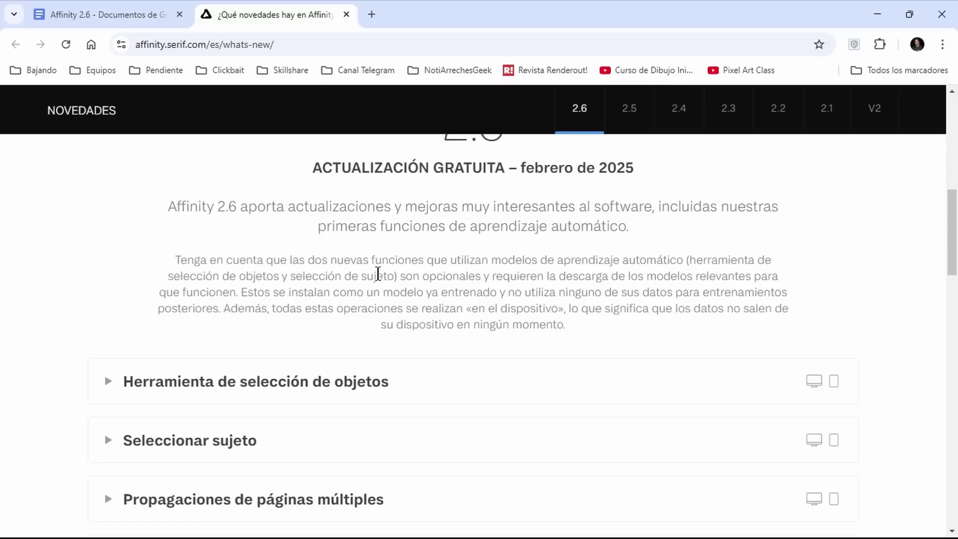
pyautogui.scroll(-1, 314, 268)
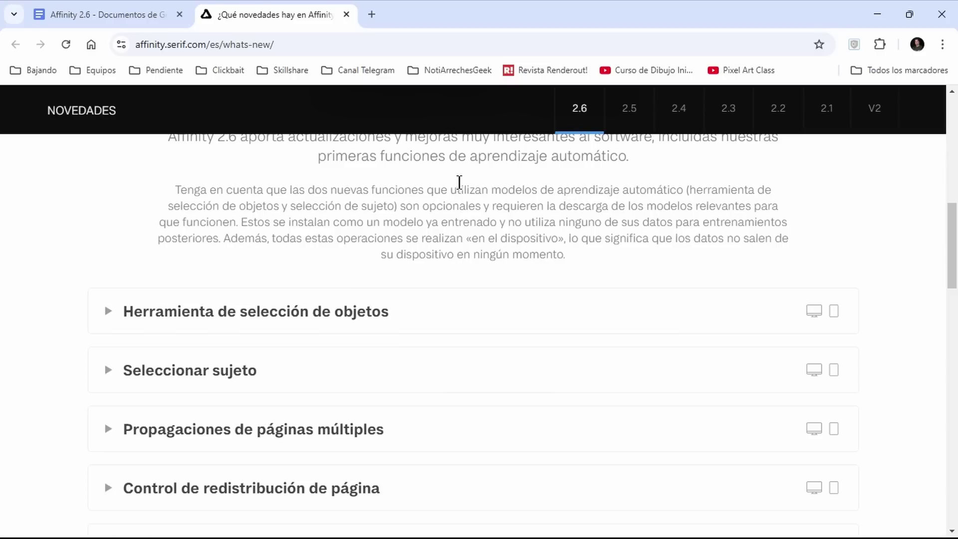
pyautogui.scroll(-3, 460, 182)
pyautogui.scroll(3, 455, 171)
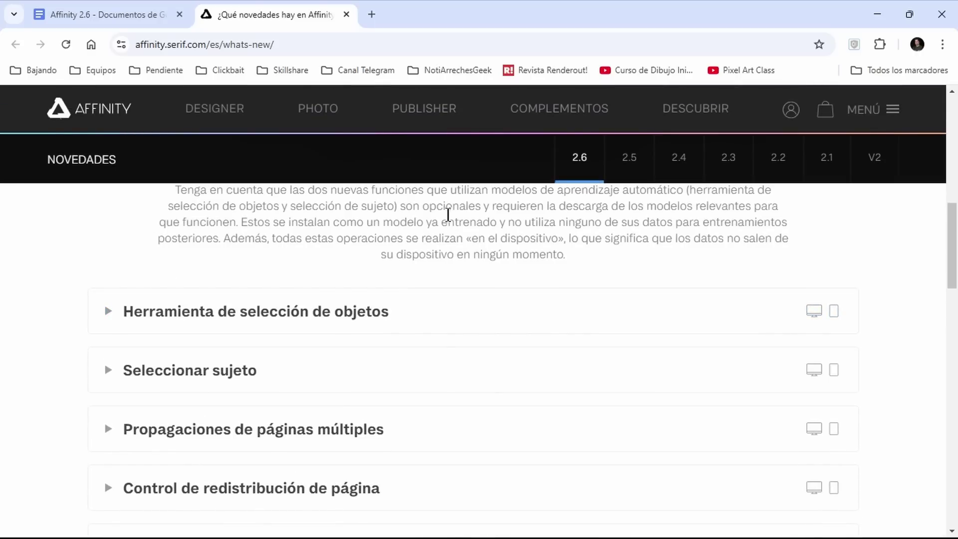
pyautogui.scroll(-1, 448, 215)
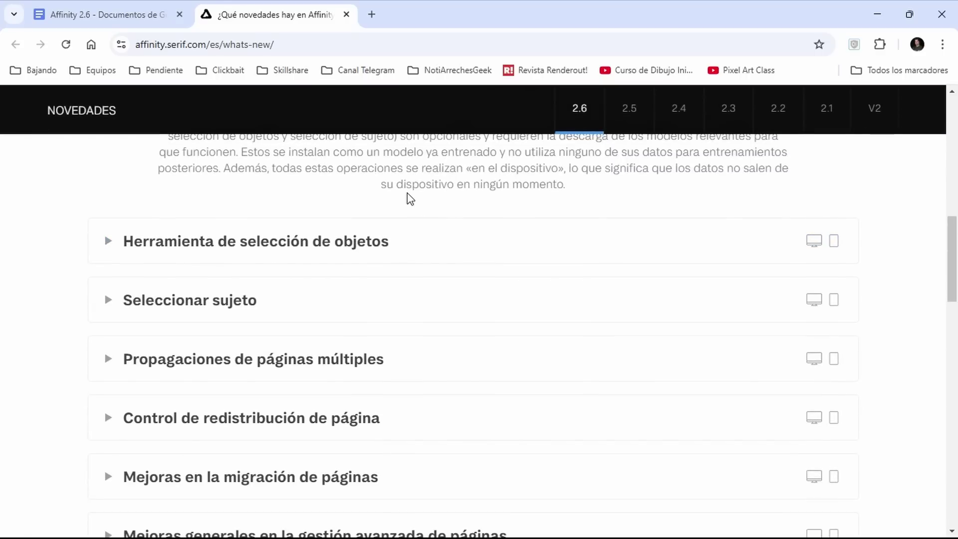